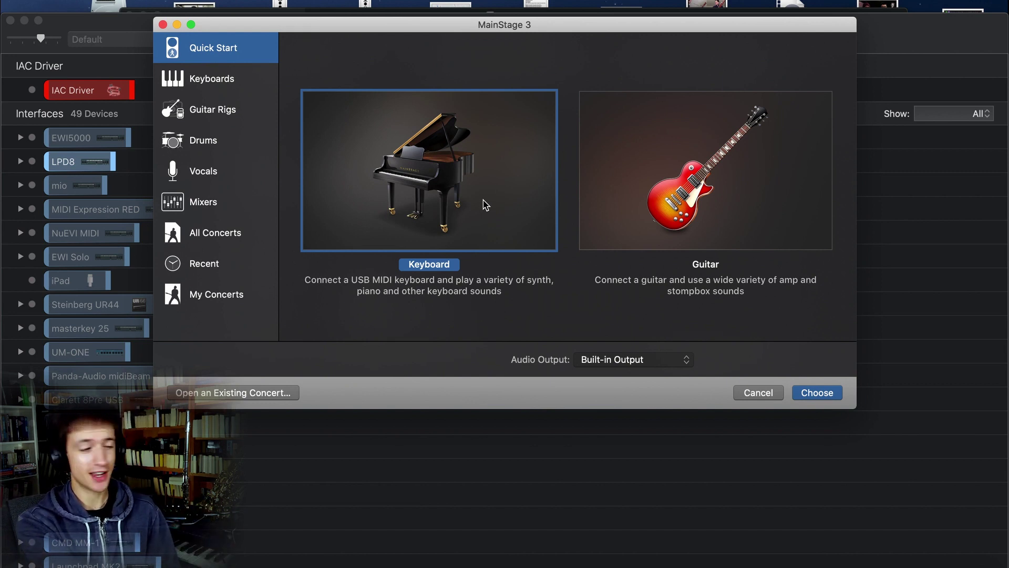
# Step: Create a new concert from the Keyboard template and delete its aux reverb channel strips
pyautogui.click(826, 391)
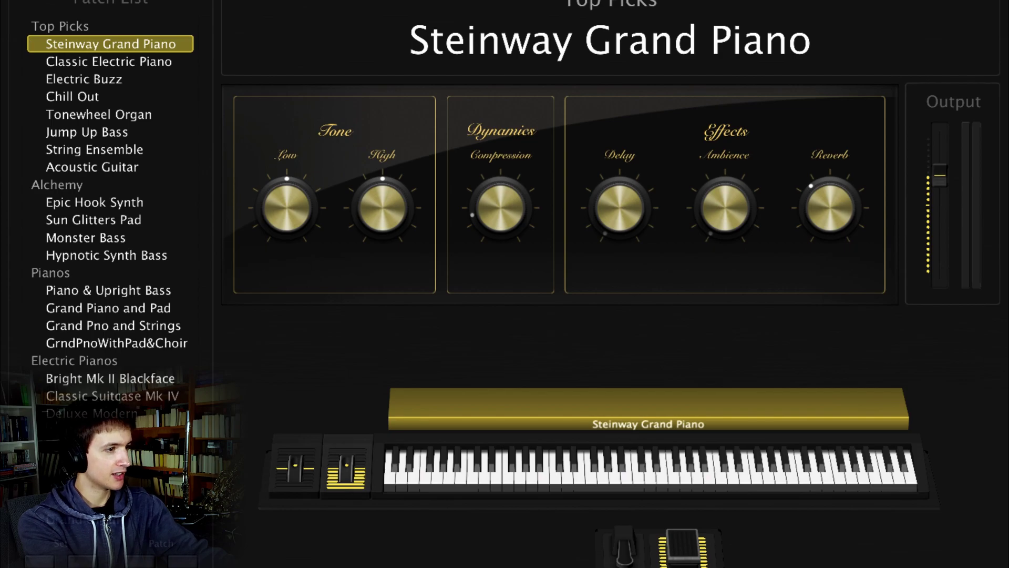
pyautogui.press('Escape')
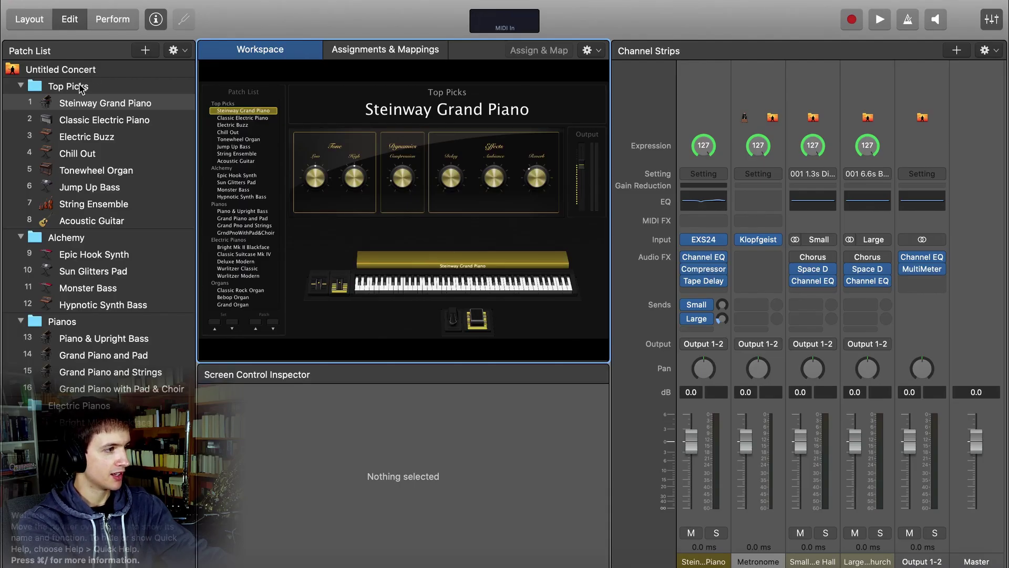
pyautogui.click(98, 69)
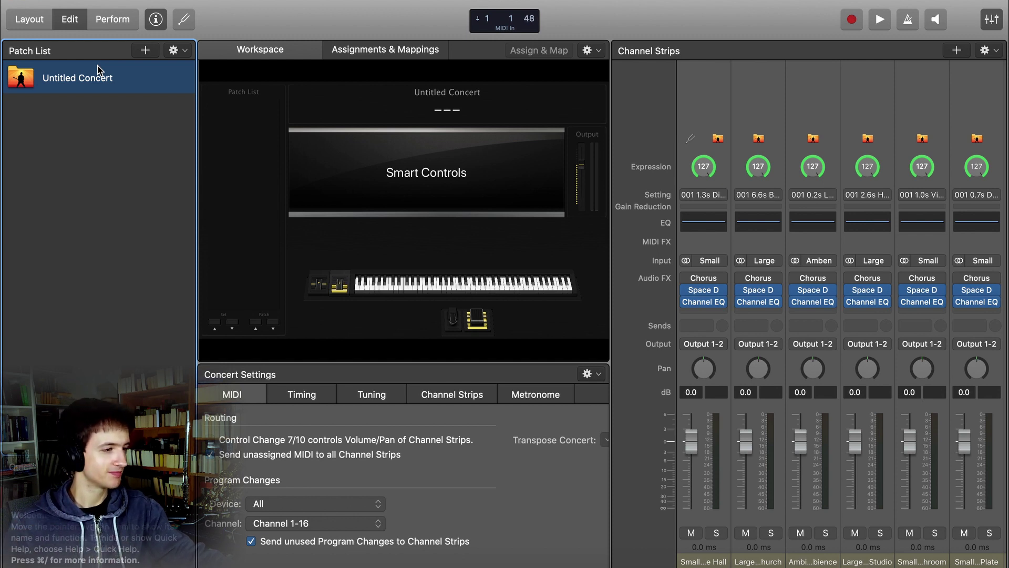
pyautogui.click(698, 98)
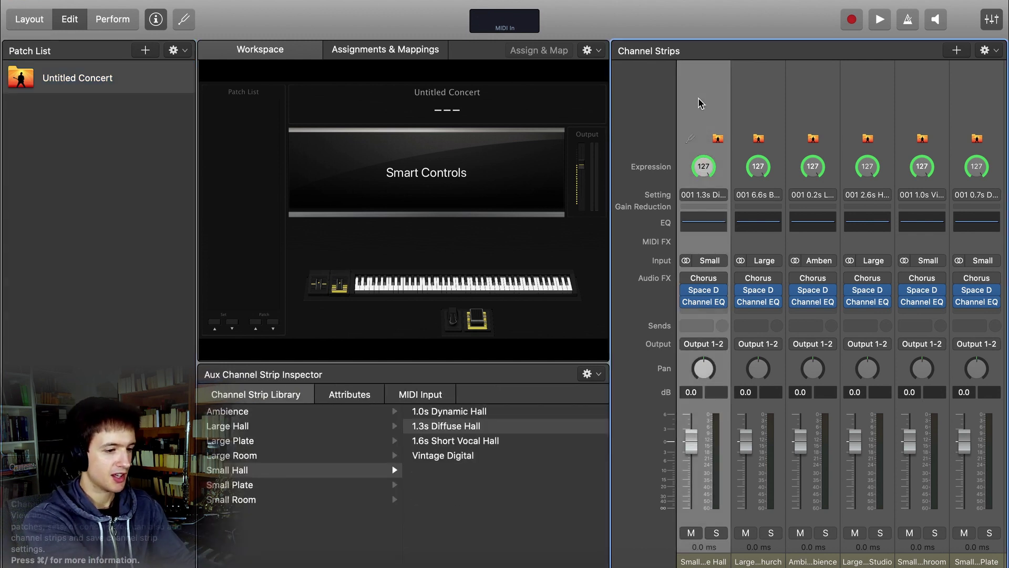
pyautogui.press('Delete')
pyautogui.press('Delete')
pyautogui.press('Delete')
pyautogui.press('Delete')
pyautogui.press('Delete')
pyautogui.press('Delete')
pyautogui.press('Delete')
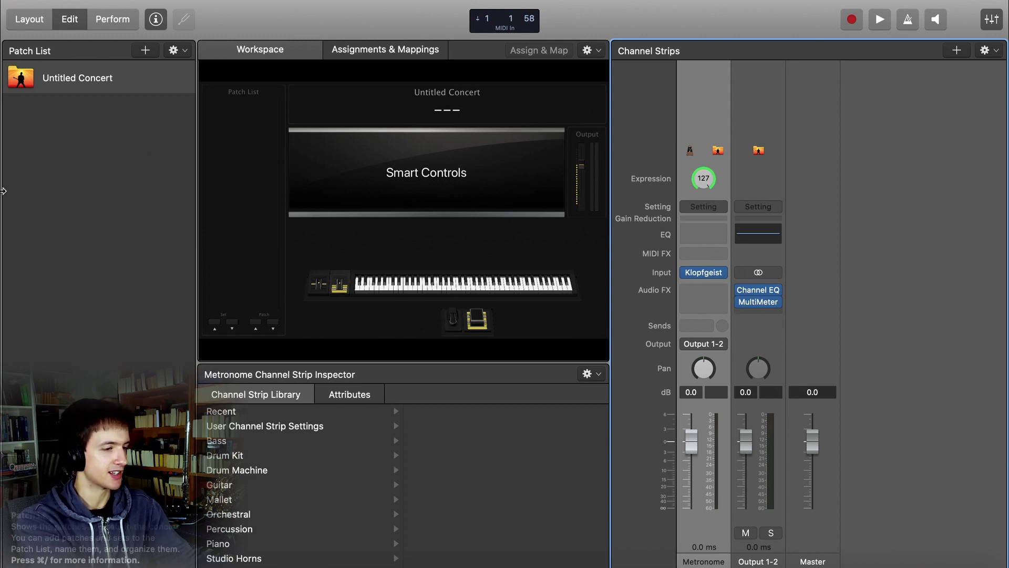
# Step: In Layout mode, delete all default objects from the layout canvas
pyautogui.click(30, 20)
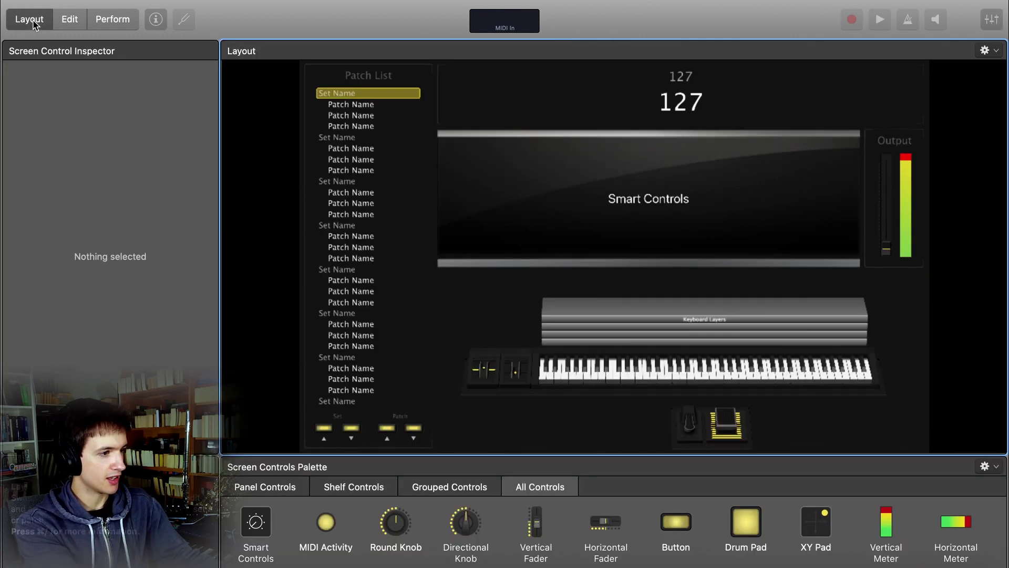
pyautogui.click(635, 205)
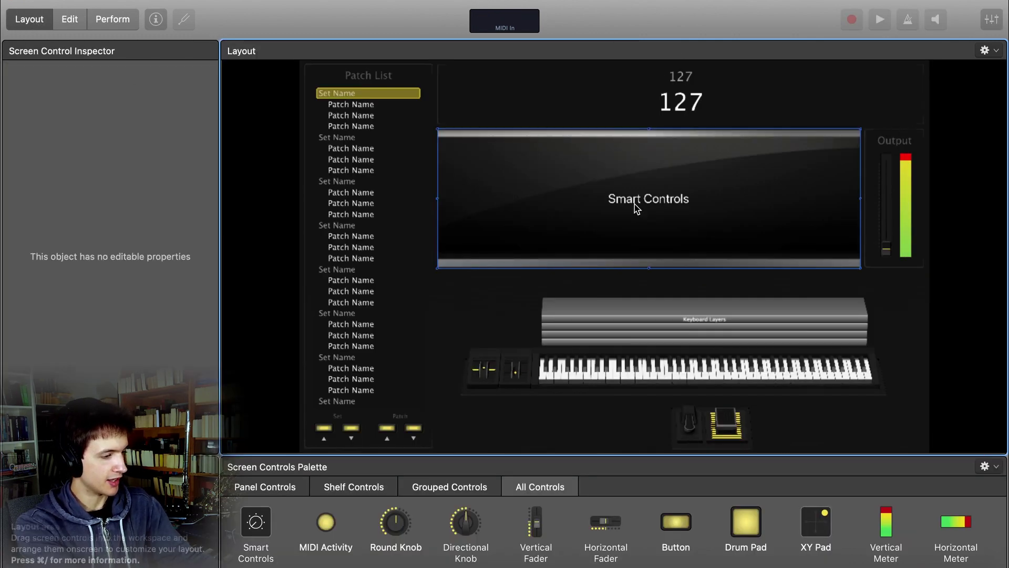
pyautogui.keyDown('super'); pyautogui.click(636, 207); pyautogui.keyUp('super')
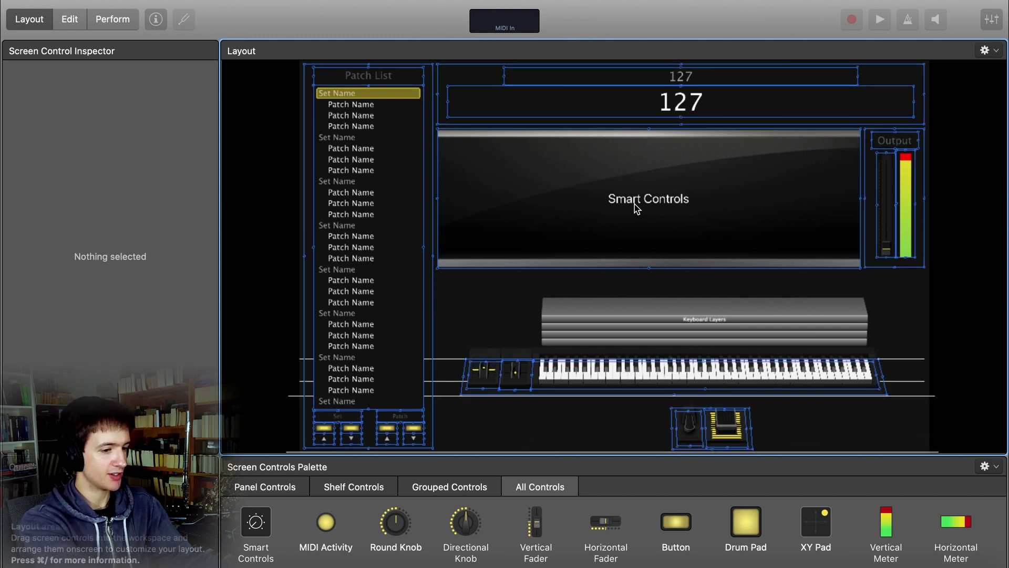
pyautogui.press('Delete')
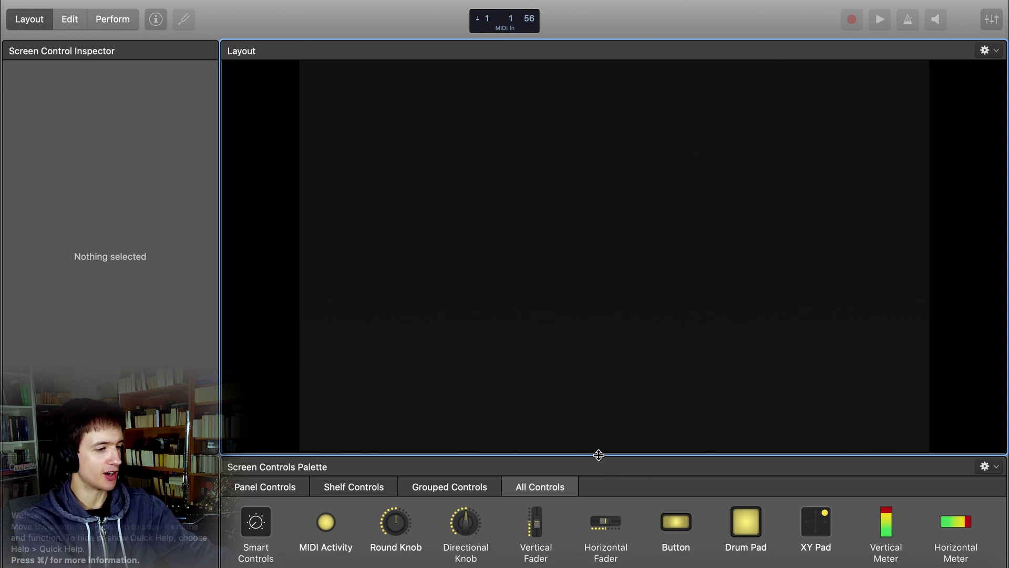
# Step: Enlarge the Screen Controls palette and scroll down to its keyboards
pyautogui.moveTo(599, 455); pyautogui.dragTo(599, 286)
pyautogui.scroll(-2, 773, 421)
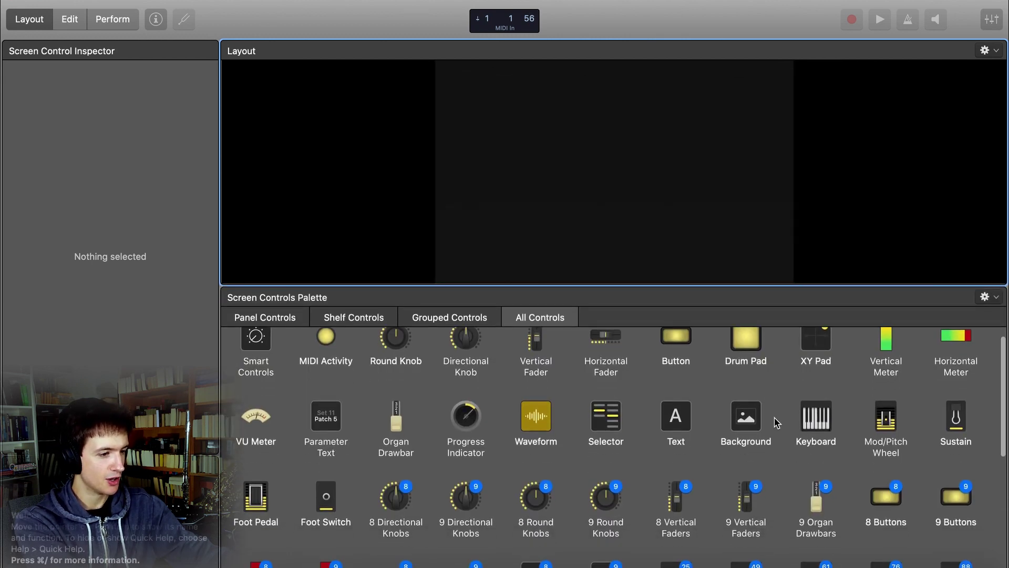
pyautogui.scroll(-3, 808, 422)
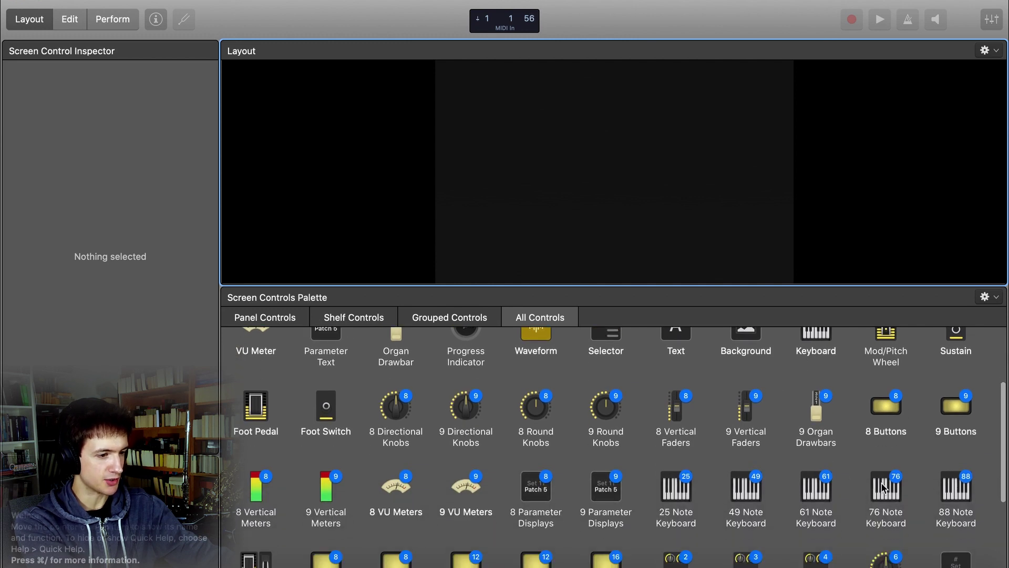
# Step: Place a 76-note keyboard, hide its keyboard layers, and keep the mod wheel on CC 1 (Modulation)
pyautogui.moveTo(892, 499); pyautogui.dragTo(592, 234)
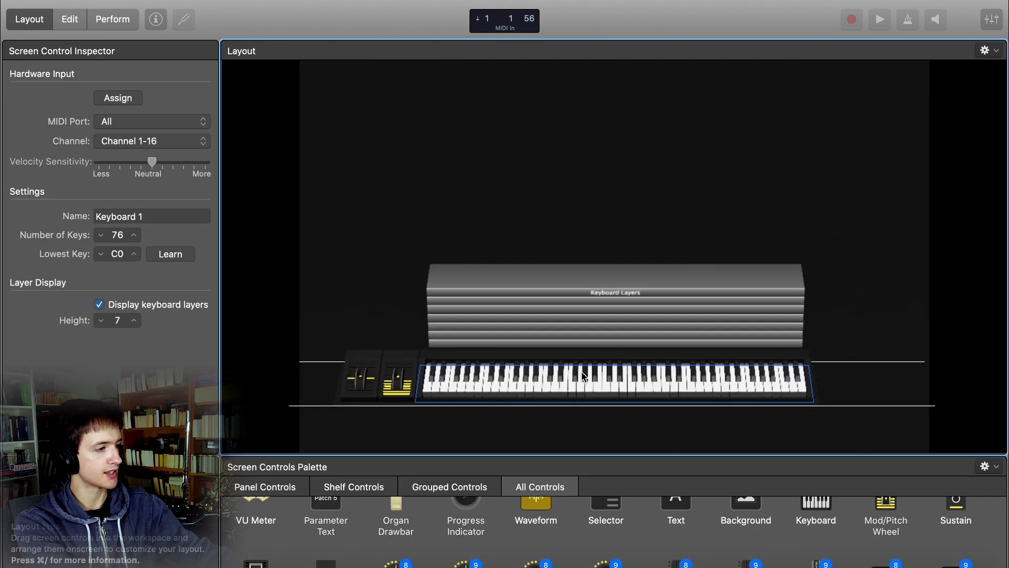
pyautogui.click(100, 304)
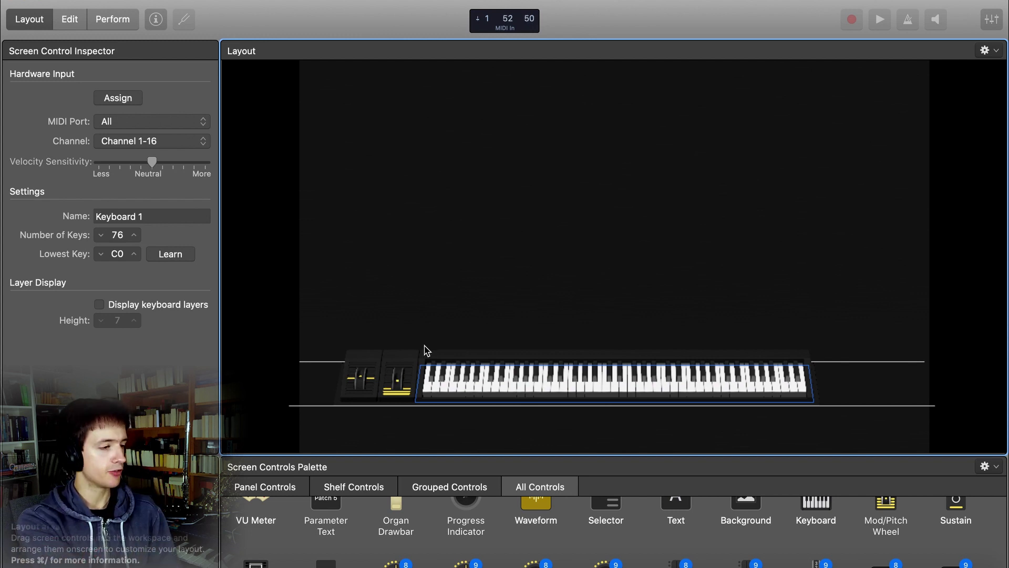
pyautogui.click(400, 383)
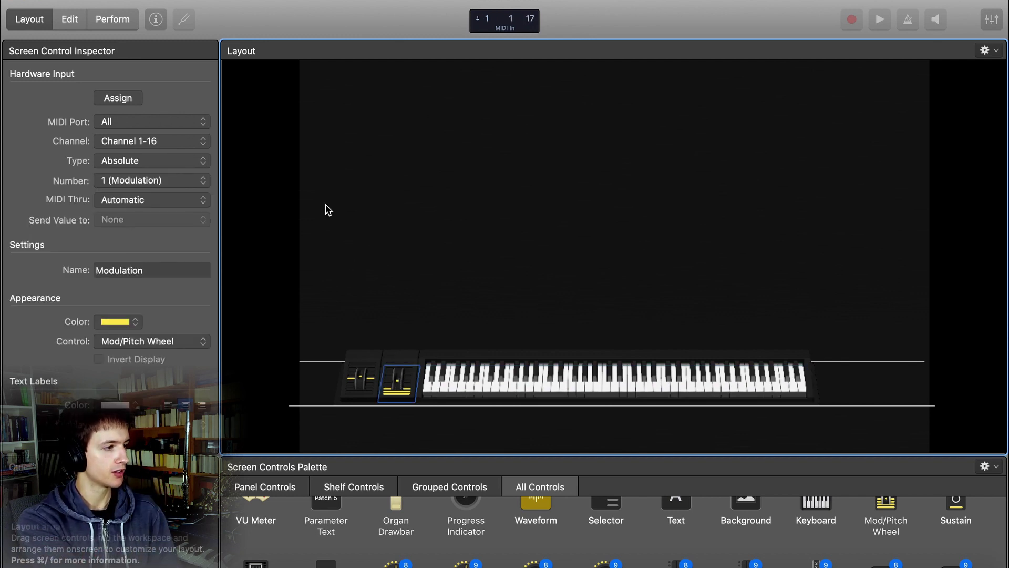
pyautogui.click(143, 182)
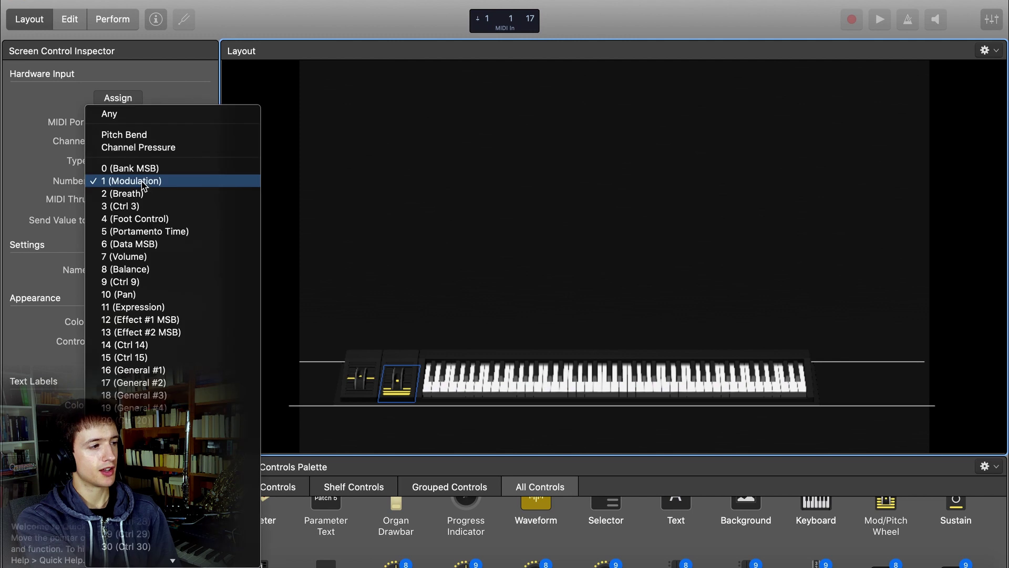
pyautogui.click(95, 181)
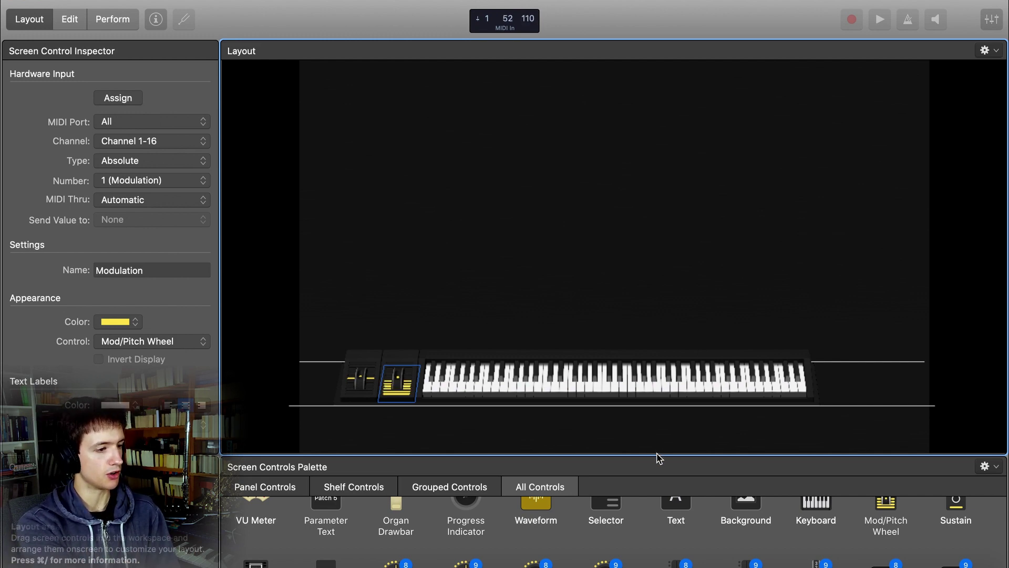
# Step: Add two round knobs side by side above the keyboard and select Knob 1
pyautogui.moveTo(658, 453); pyautogui.dragTo(658, 276)
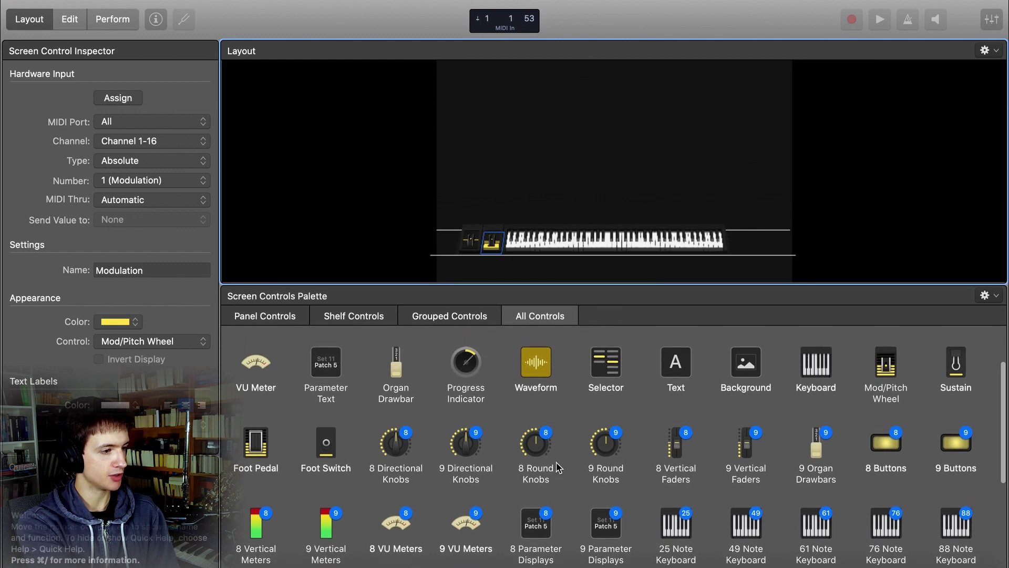
pyautogui.scroll(1, 530, 453)
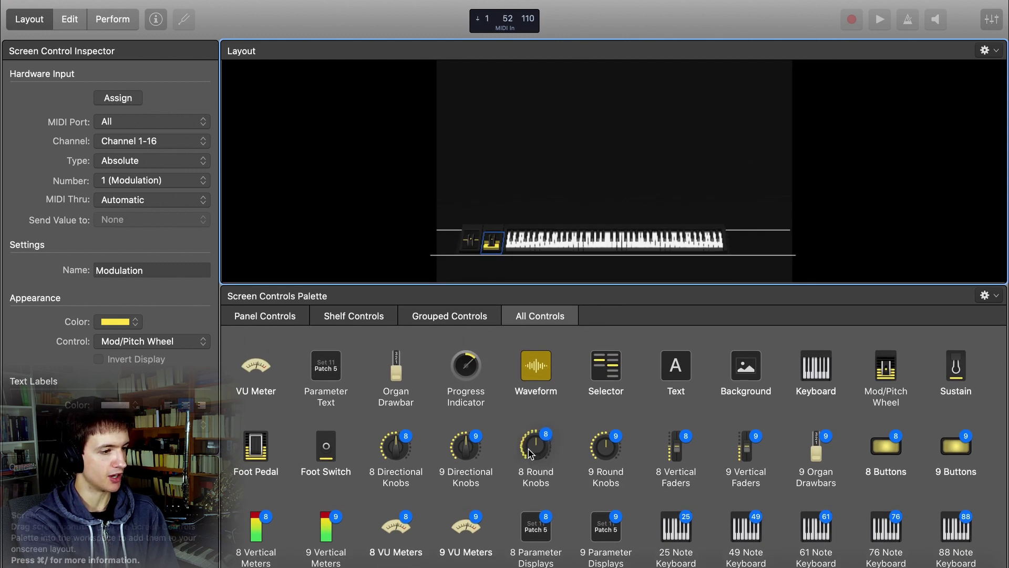
pyautogui.scroll(5, 530, 453)
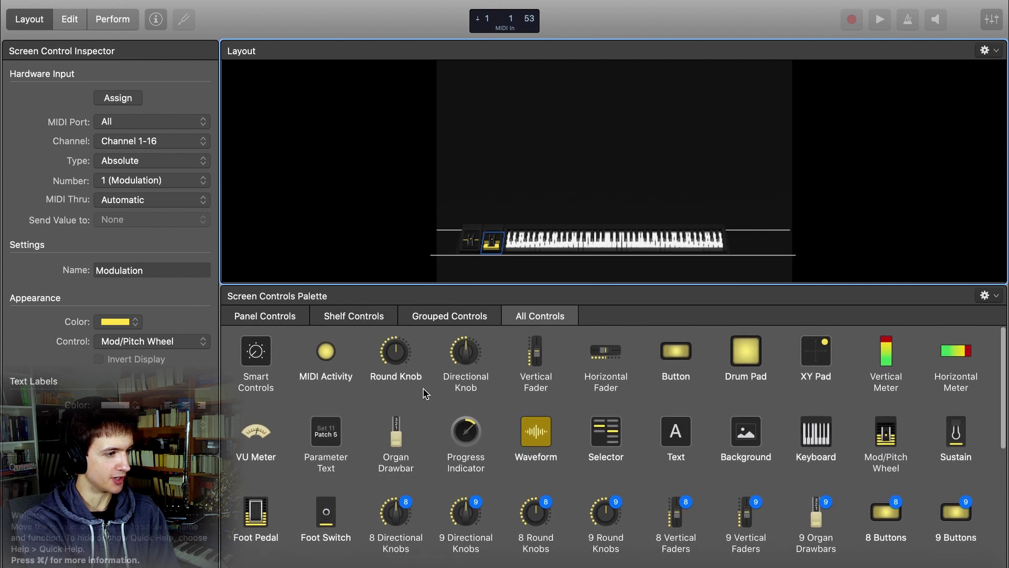
pyautogui.moveTo(395, 352); pyautogui.dragTo(534, 106)
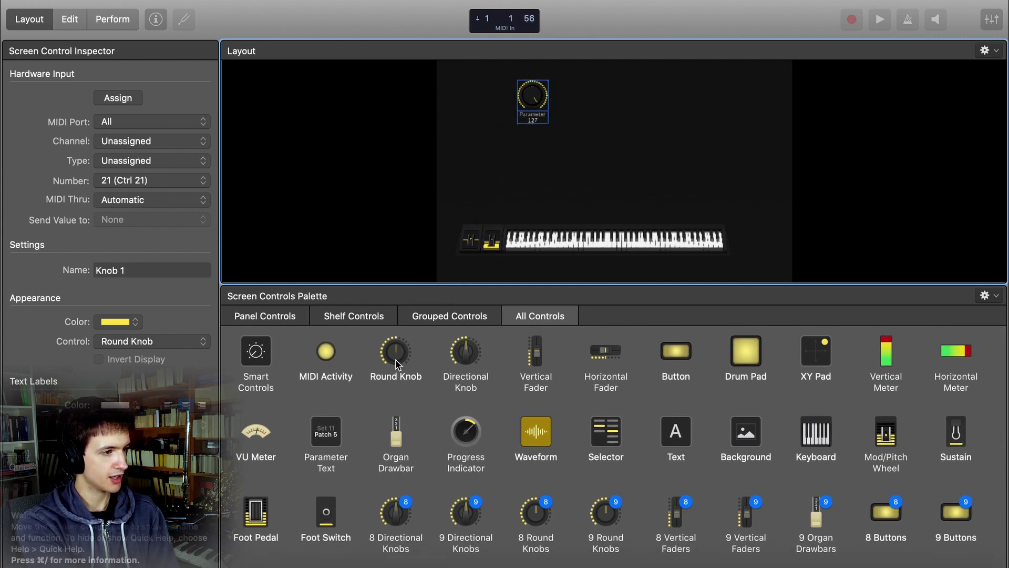
pyautogui.moveTo(396, 363); pyautogui.dragTo(619, 109)
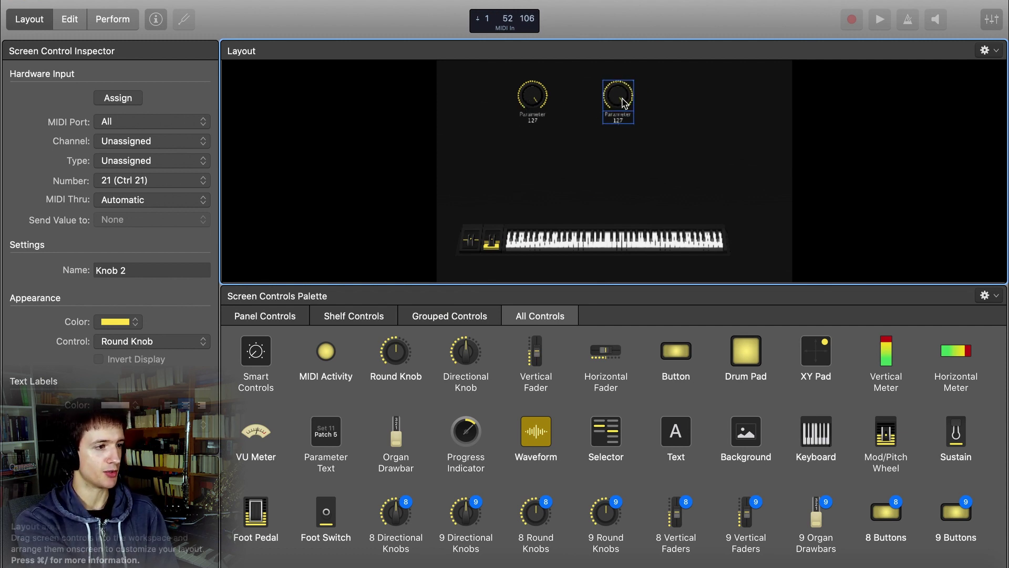
pyautogui.click(533, 103)
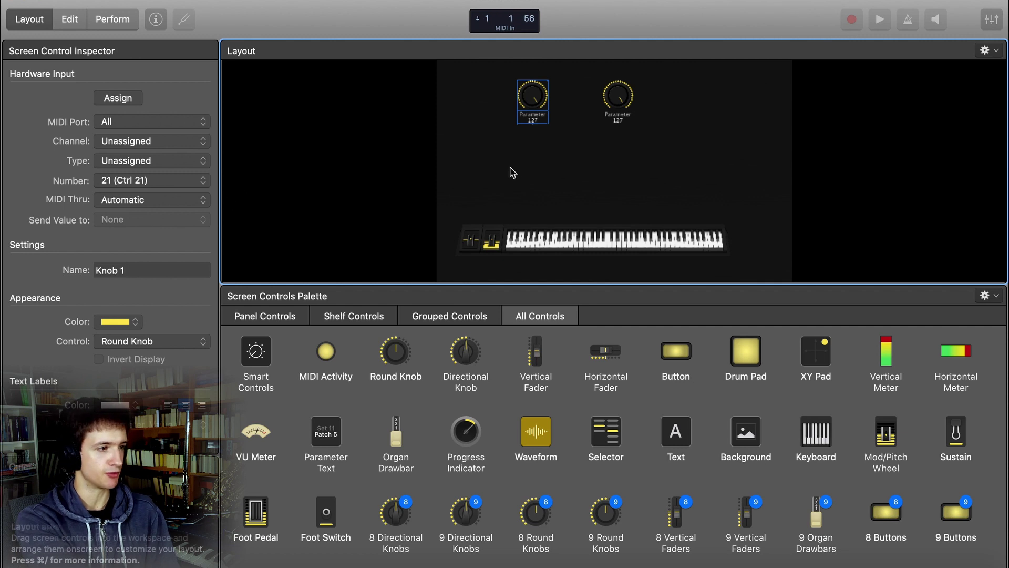
# Step: Assign Knob 1 to the Bluetooth re.corder port on controller 11 (Expression)
pyautogui.click(125, 122)
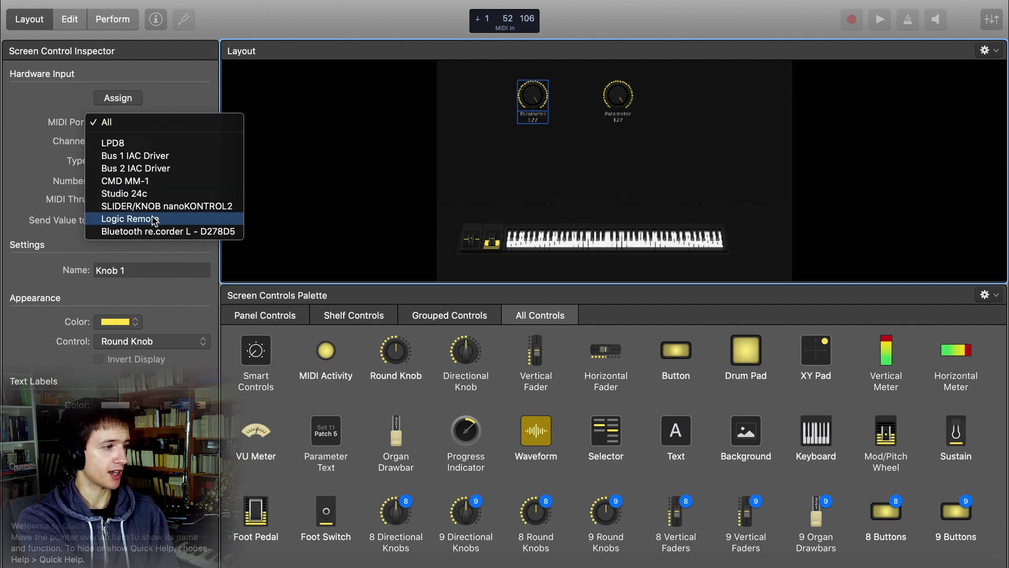
pyautogui.click(159, 235)
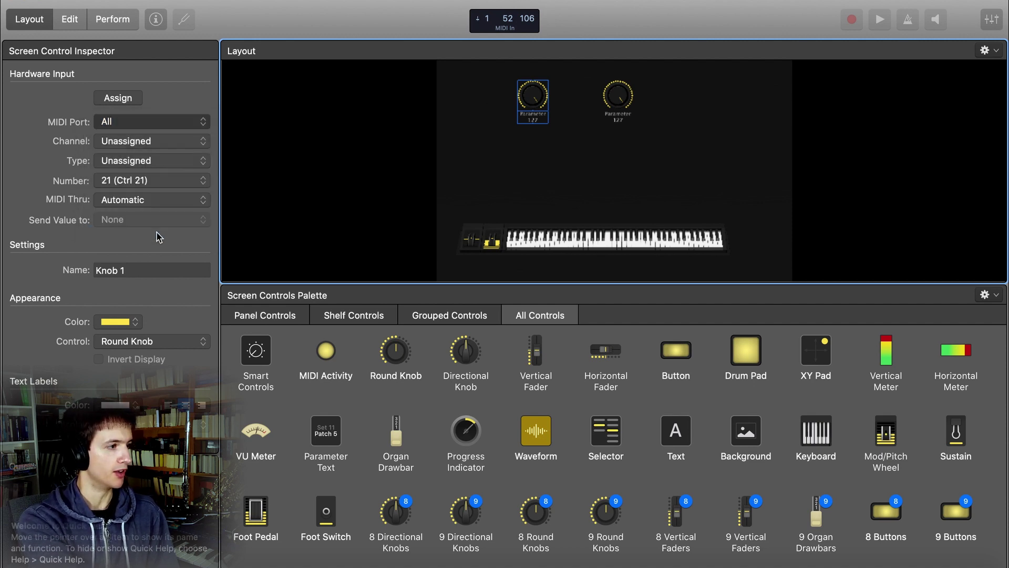
pyautogui.click(150, 182)
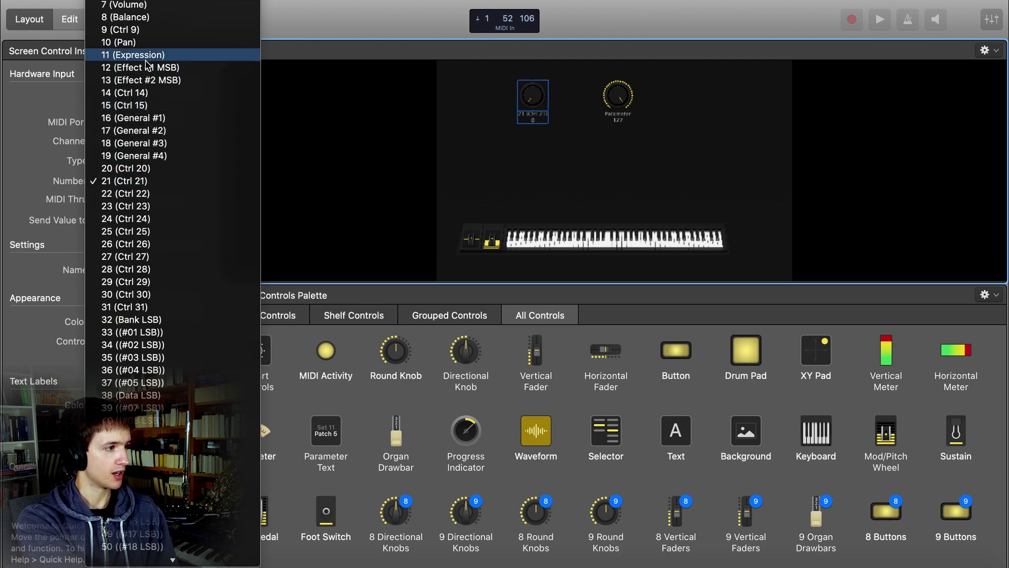
pyautogui.click(147, 56)
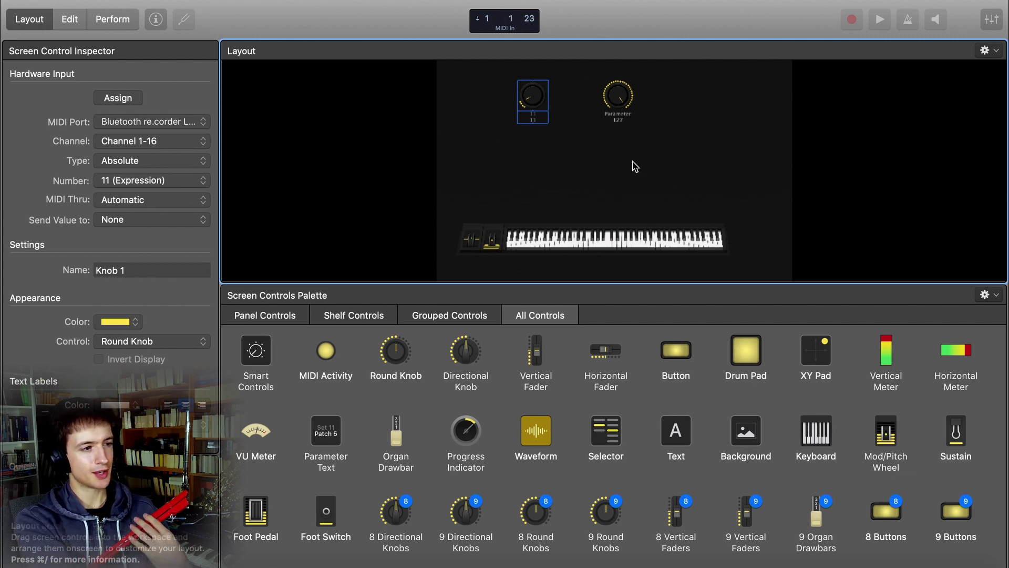
# Step: Set Knob 2's input to the Bluetooth re.corder on controller 52 and return to Edit mode
pyautogui.click(623, 112)
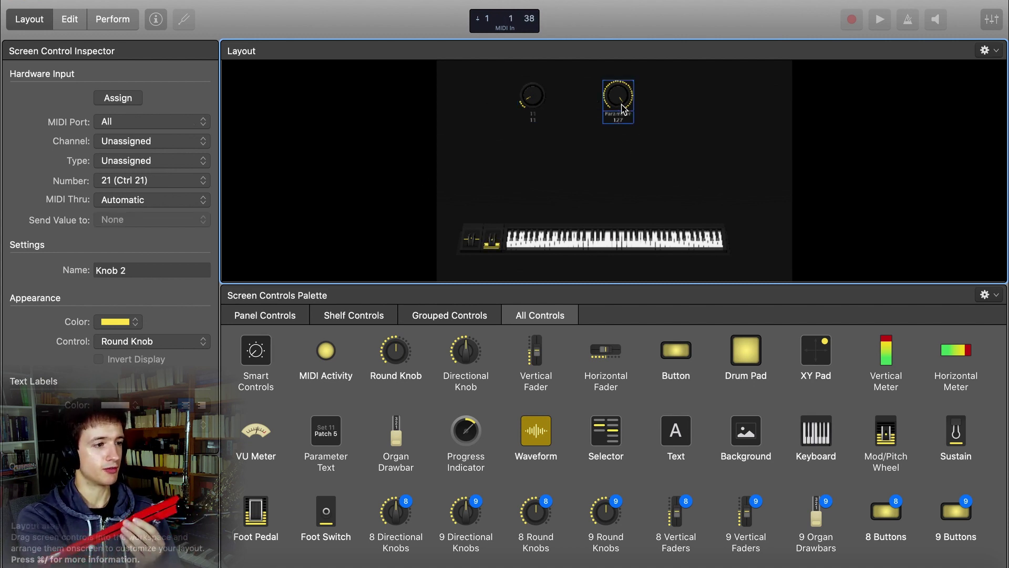
pyautogui.click(125, 124)
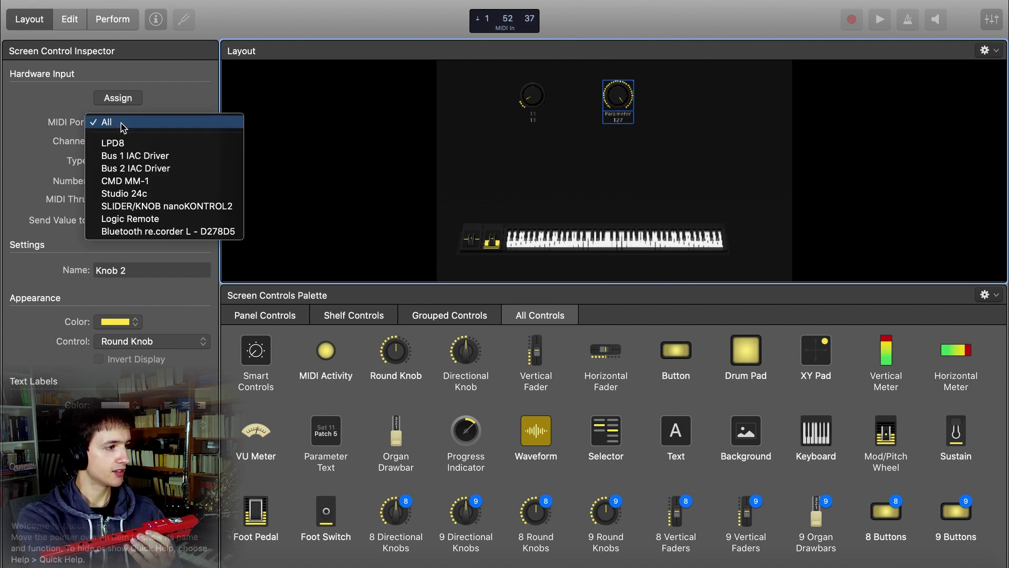
pyautogui.click(146, 238)
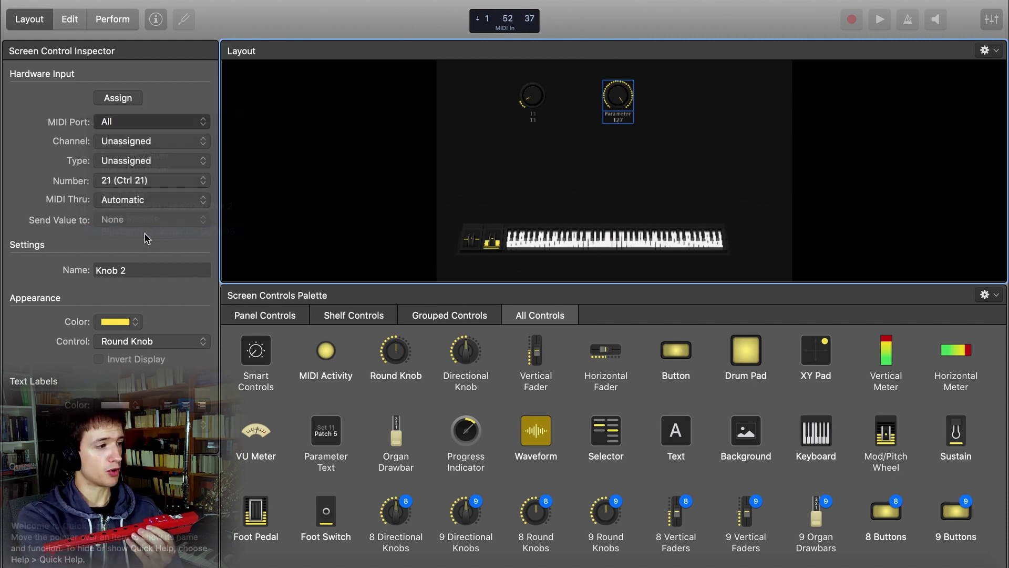
pyautogui.click(135, 182)
pyautogui.scroll(-5, 135, 332)
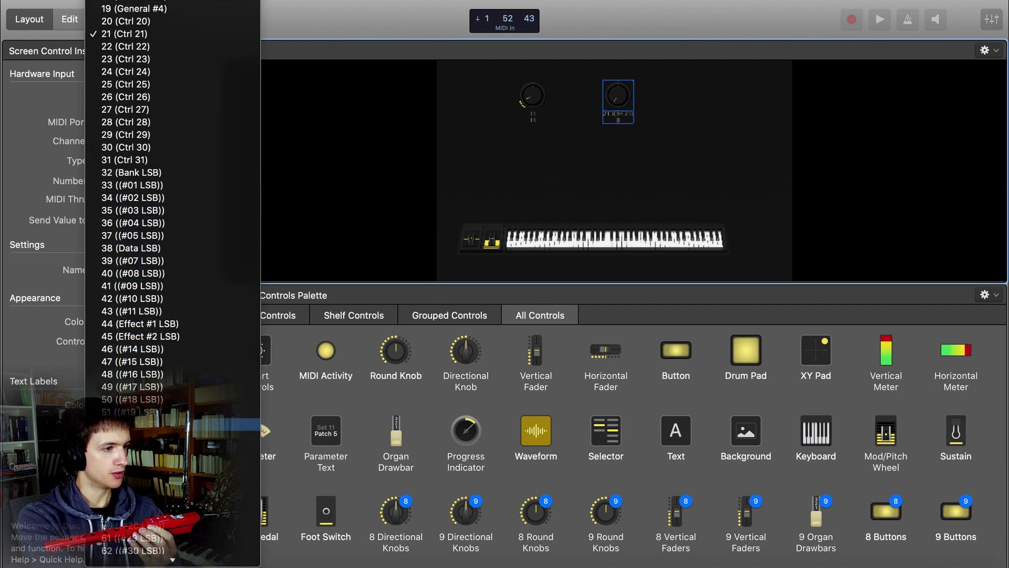
pyautogui.click(132, 424)
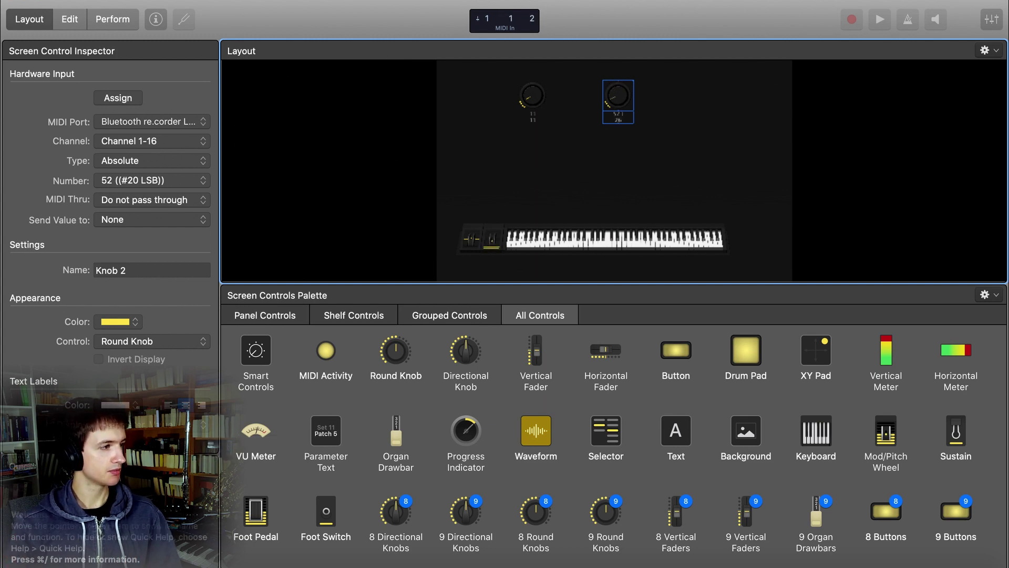
pyautogui.click(66, 20)
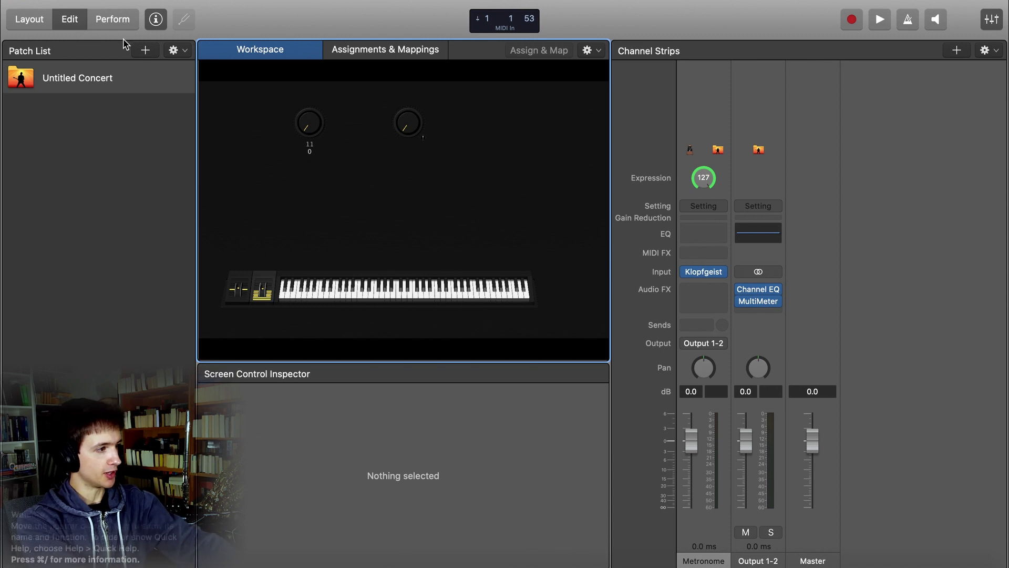
# Step: Add a new patch with a software instrument channel strip
pyautogui.click(152, 52)
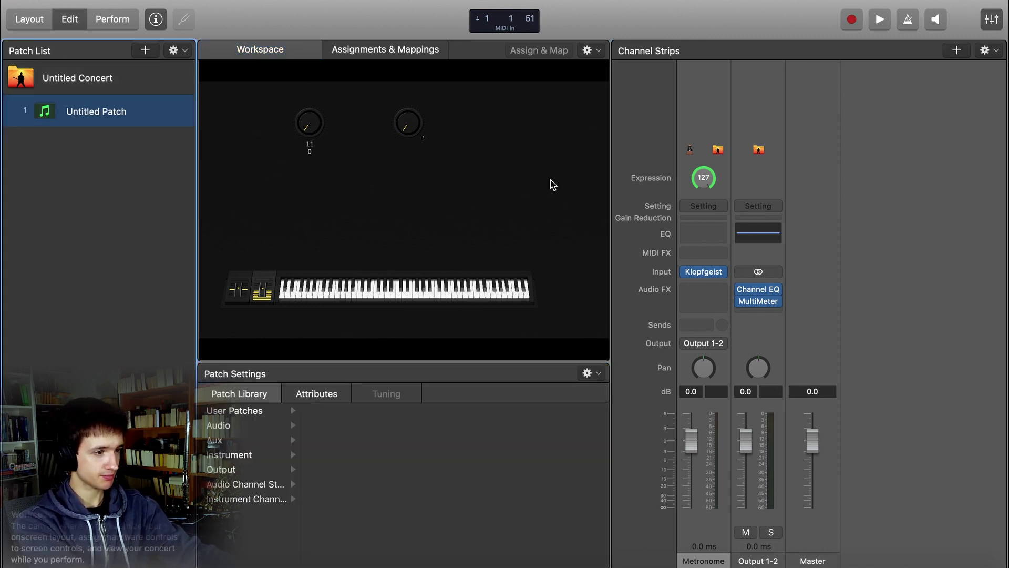
pyautogui.click(956, 51)
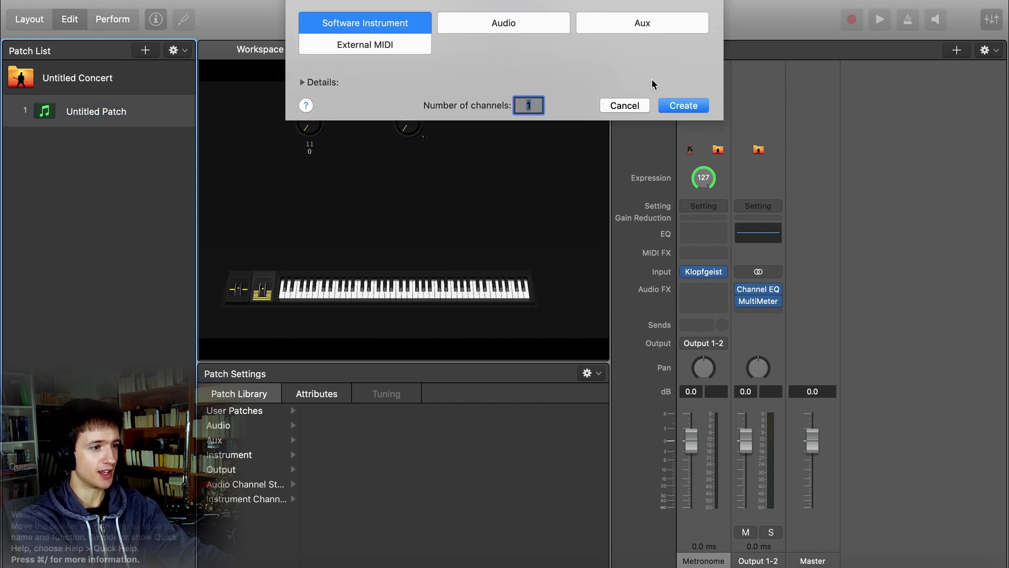
pyautogui.click(685, 107)
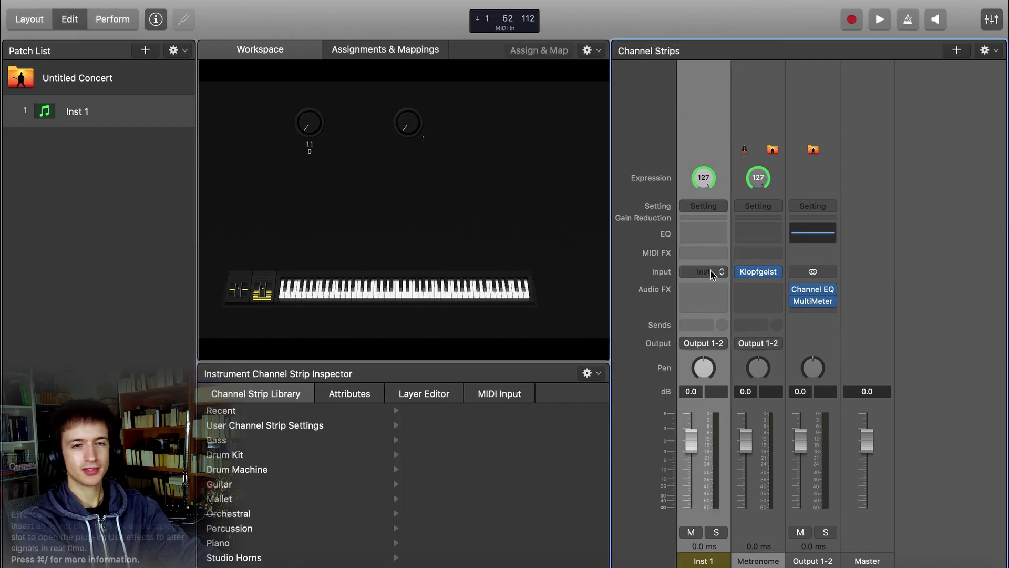
# Step: Load ES1 in mono as the instrument on Inst 1
pyautogui.click(716, 271)
pyautogui.click(702, 271)
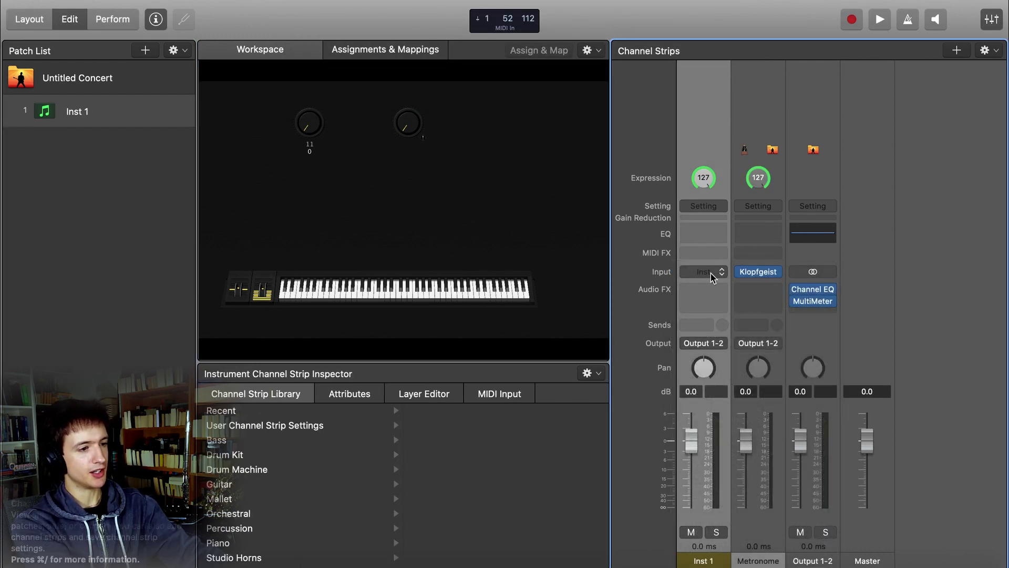
pyautogui.click(702, 271)
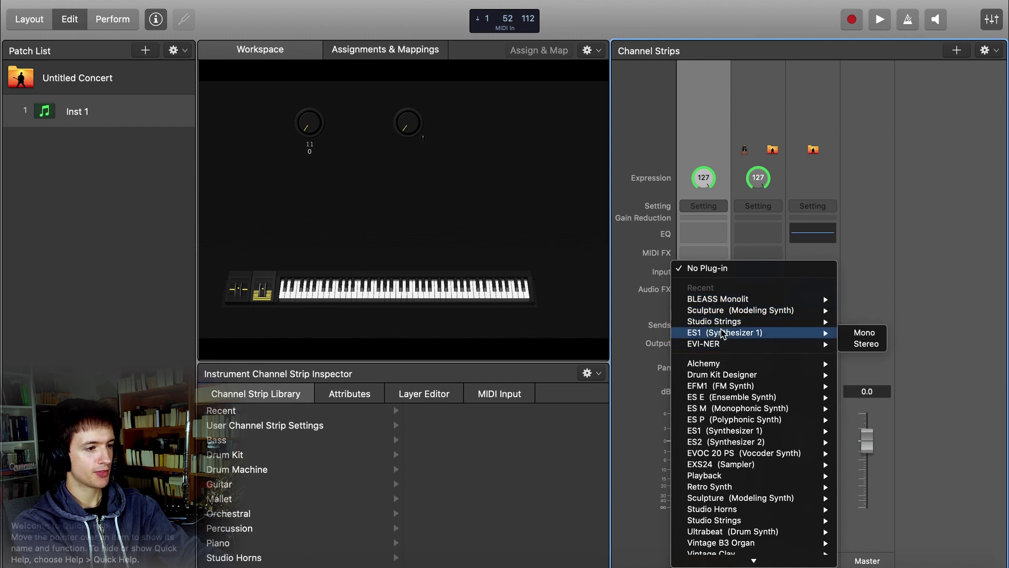
pyautogui.scroll(-4, 705, 331)
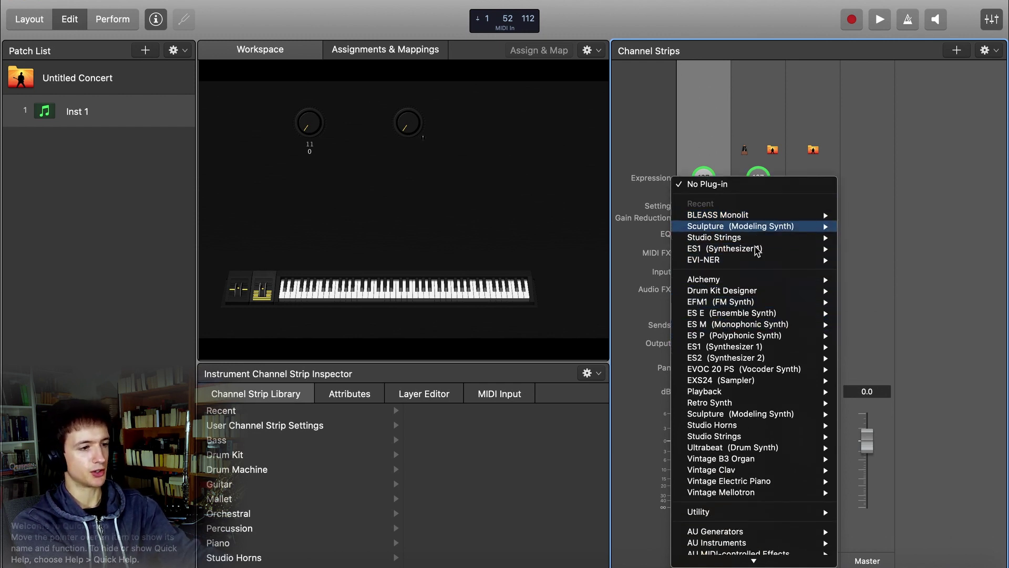
pyautogui.scroll(-1, 728, 329)
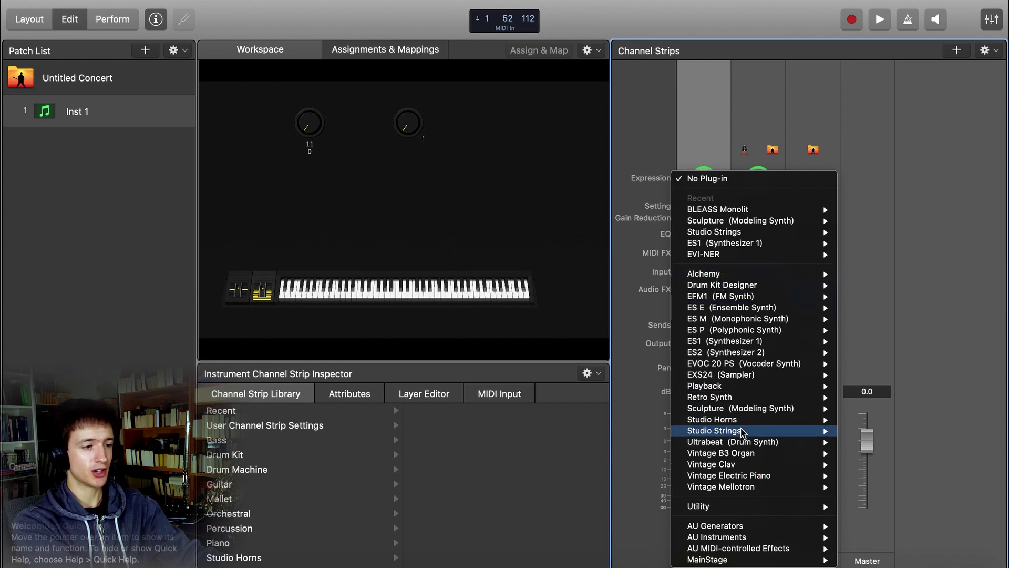
pyautogui.moveTo(736, 399)
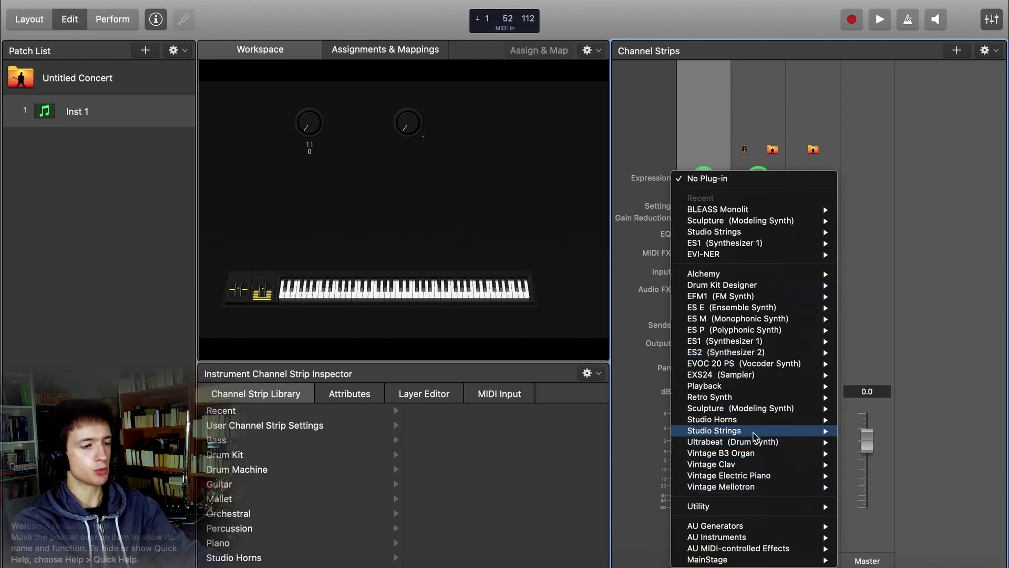
pyautogui.moveTo(748, 343)
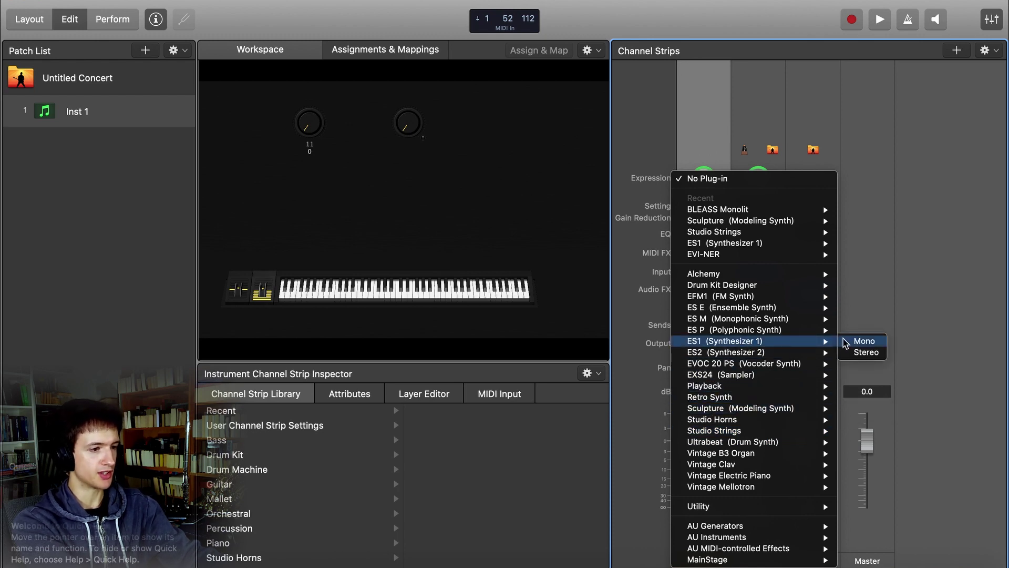
pyautogui.click(861, 341)
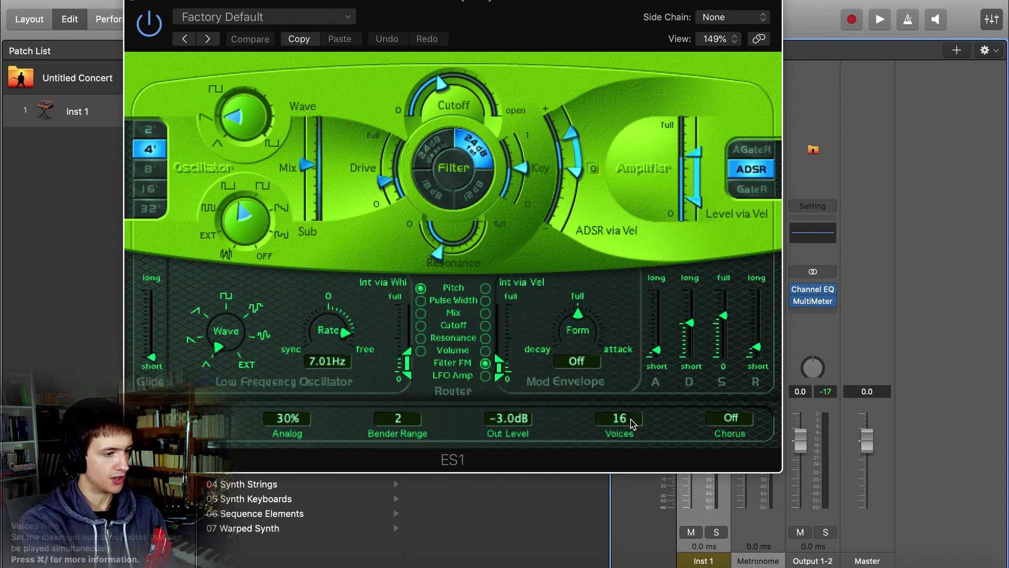
# Step: Set ES1 to legato, oscillator mix fully on the main wave, 8' pitch, and open the cutoff
pyautogui.moveTo(632, 423); pyautogui.dragTo(627, 408)
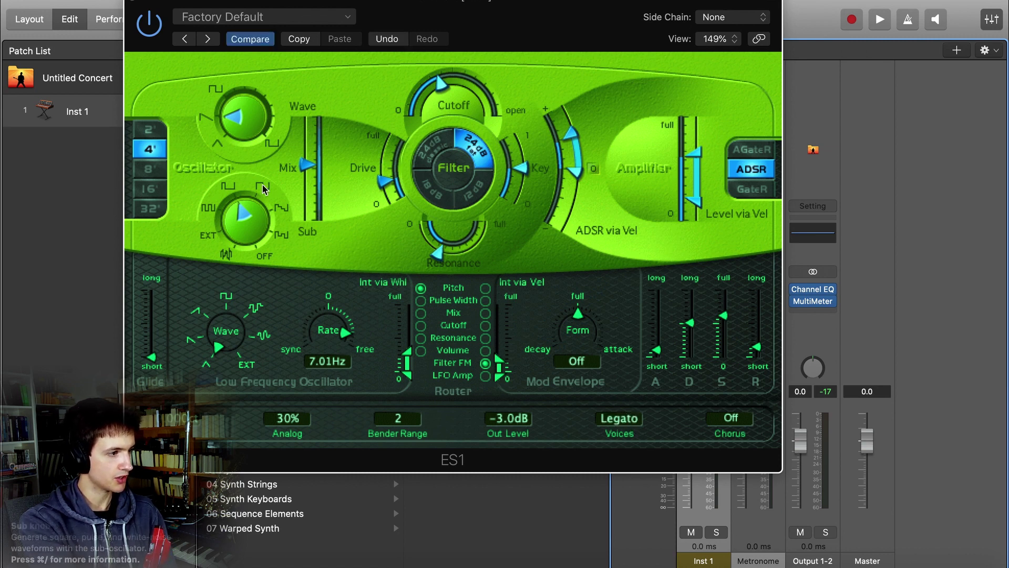
pyautogui.moveTo(308, 165); pyautogui.dragTo(304, 68)
pyautogui.click(150, 169)
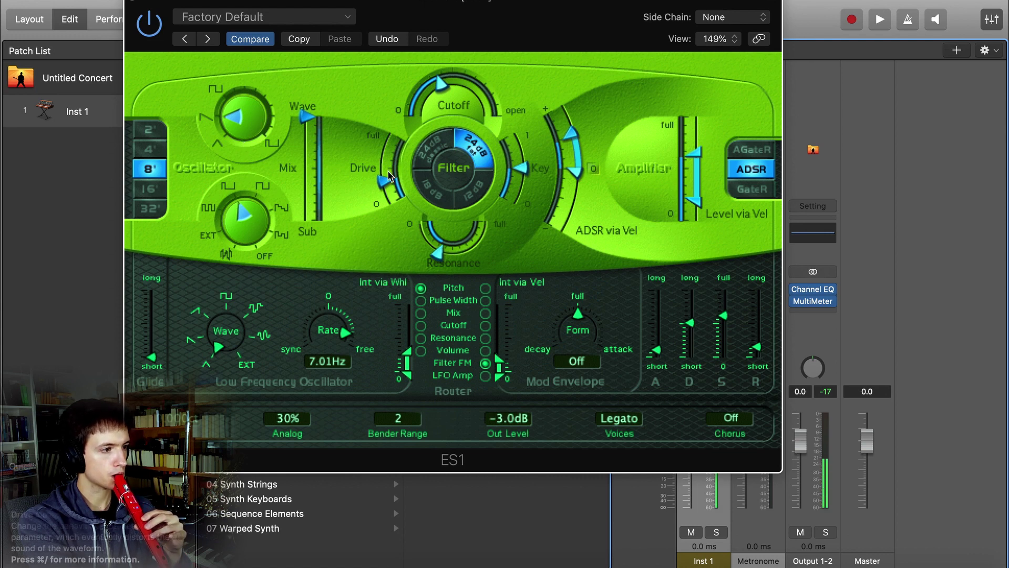
pyautogui.moveTo(436, 112); pyautogui.dragTo(456, 1)
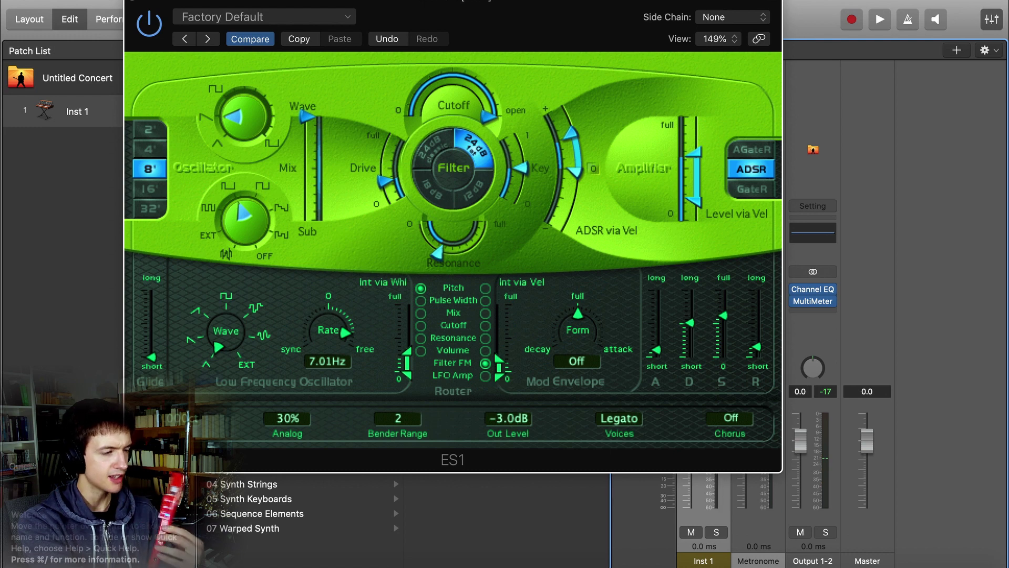
# Step: Move the ES1 window aside and raise Inst 1's expression level toward 127
pyautogui.moveTo(514, 13)
pyautogui.mouseDown()
pyautogui.moveTo(499, 24)
pyautogui.moveTo(527, 25)
pyautogui.mouseUp()
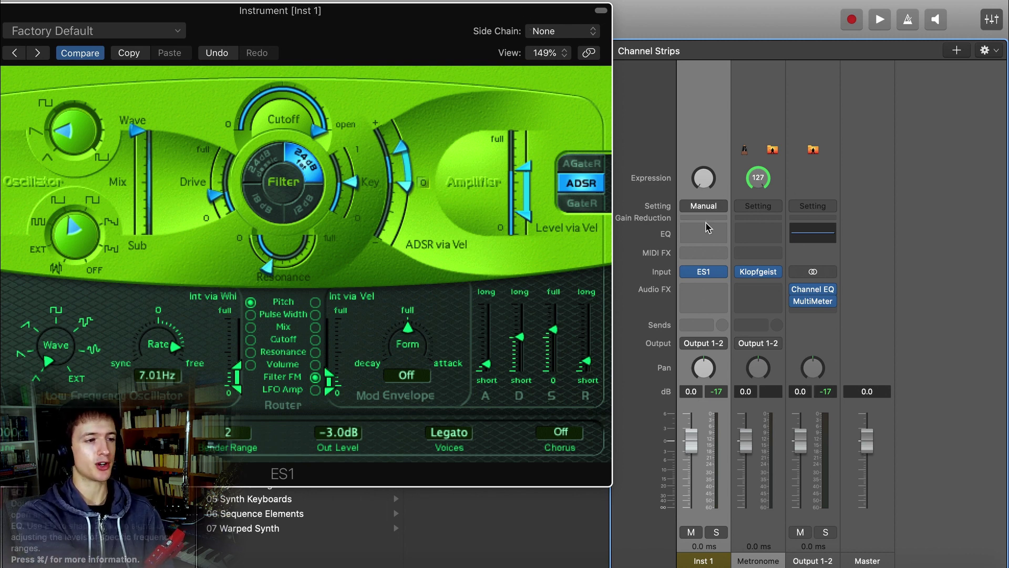
pyautogui.click(704, 182)
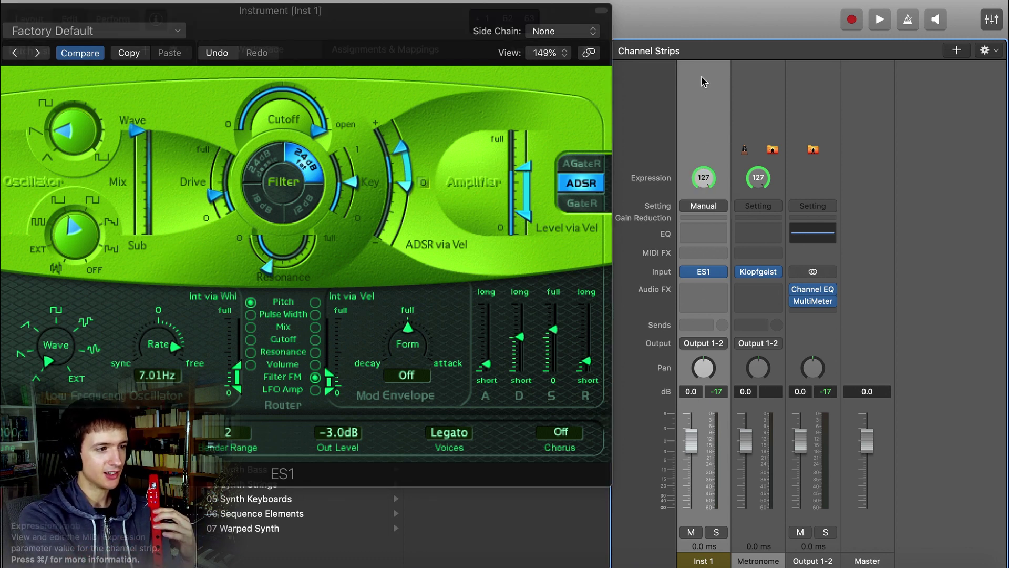
pyautogui.moveTo(704, 178); pyautogui.dragTo(706, 83)
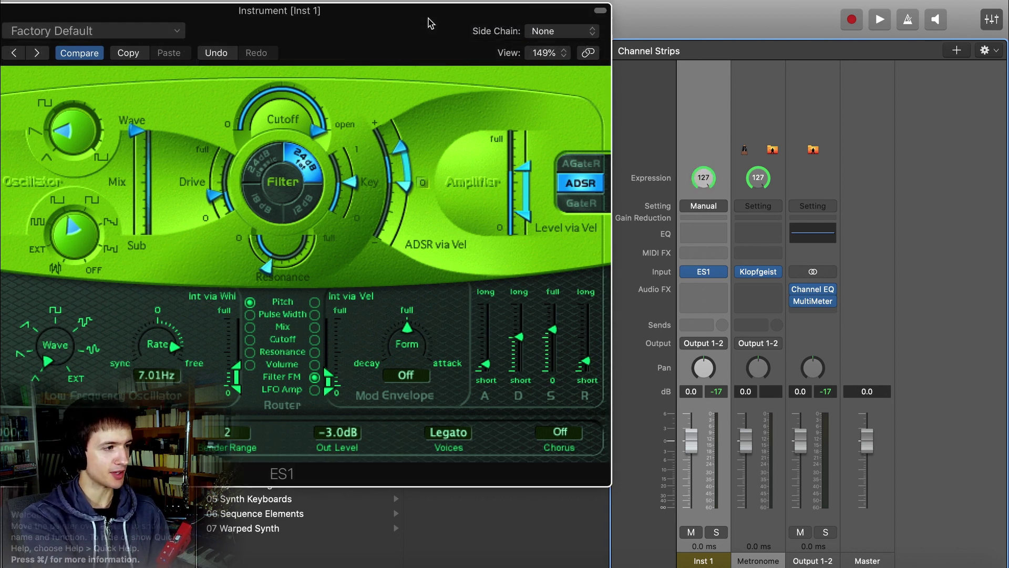
pyautogui.moveTo(431, 23); pyautogui.dragTo(632, 28)
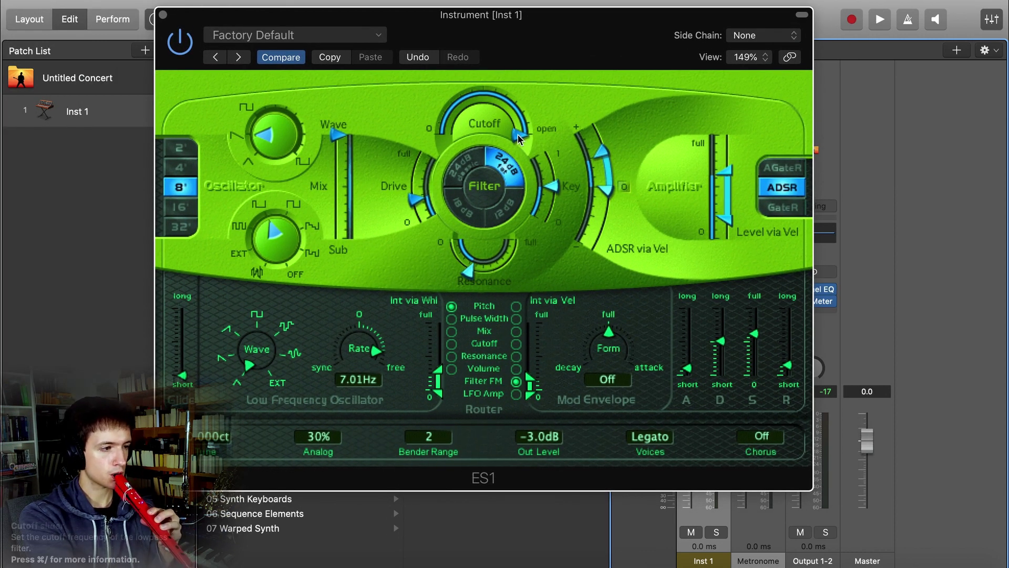
# Step: Lower ES1's cutoff, drop to 16', tweak glide, max decay and sustain, then close ES1
pyautogui.moveTo(518, 134)
pyautogui.mouseDown()
pyautogui.moveTo(441, 110)
pyautogui.moveTo(493, 105)
pyautogui.moveTo(463, 106)
pyautogui.moveTo(532, 123)
pyautogui.mouseUp()
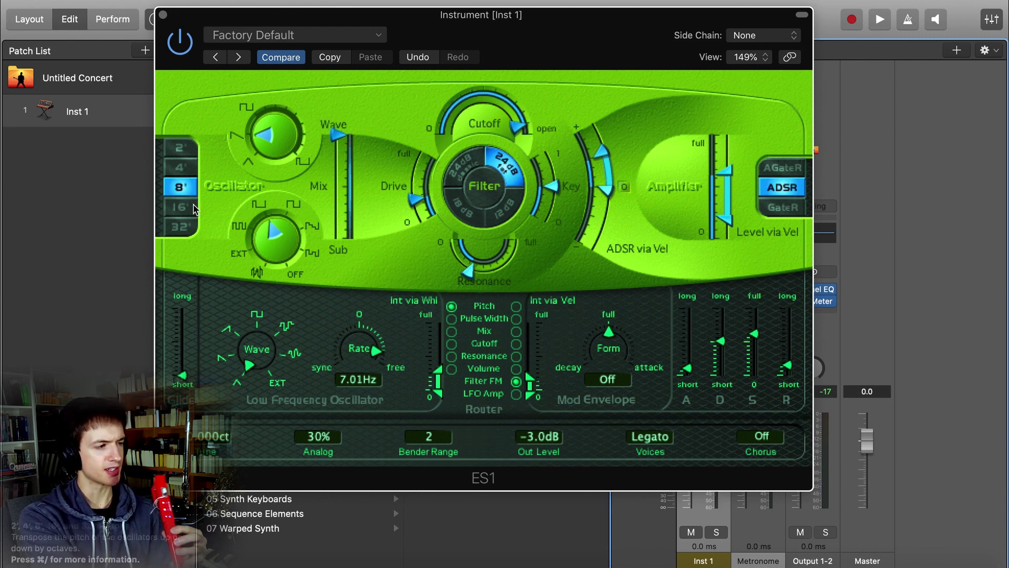
pyautogui.click(181, 207)
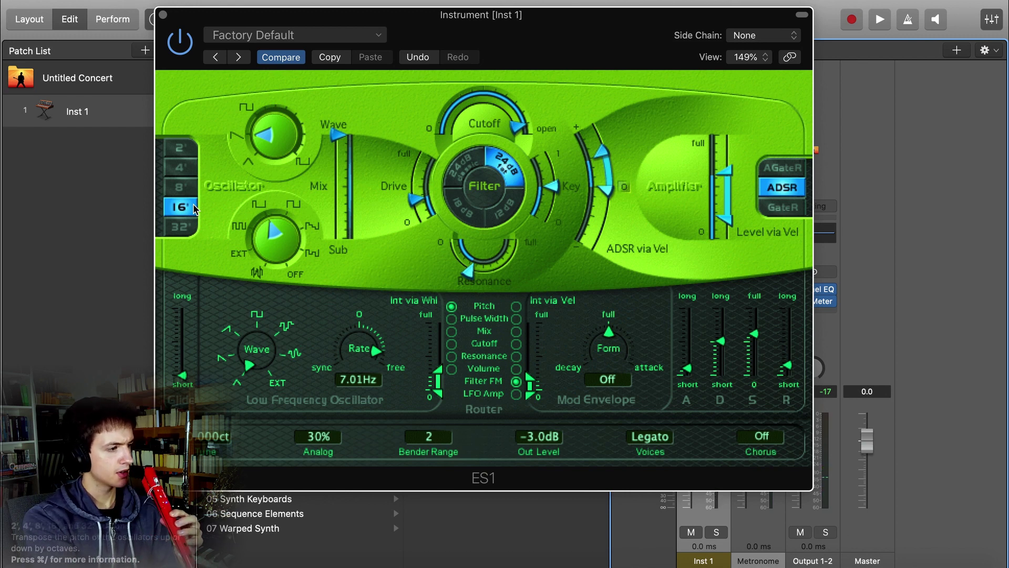
pyautogui.moveTo(183, 375); pyautogui.dragTo(183, 361)
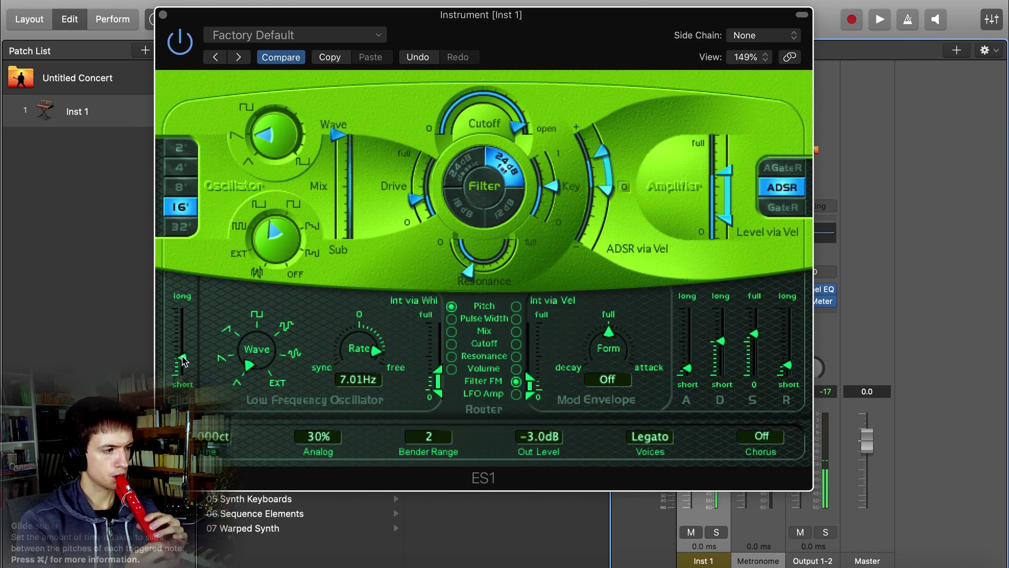
pyautogui.moveTo(183, 360); pyautogui.dragTo(184, 365)
pyautogui.moveTo(720, 341); pyautogui.dragTo(724, 273)
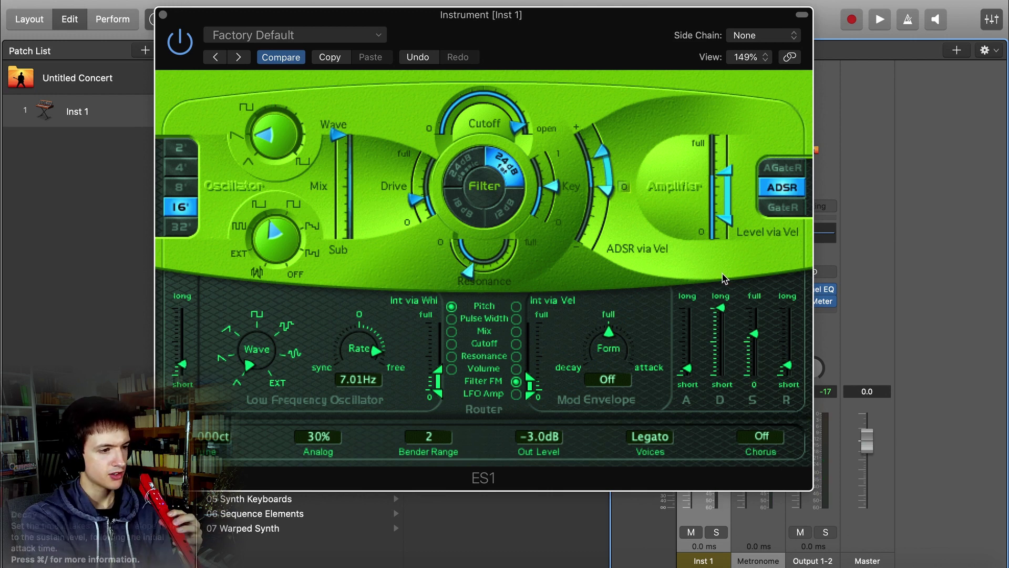
pyautogui.moveTo(754, 339); pyautogui.dragTo(755, 303)
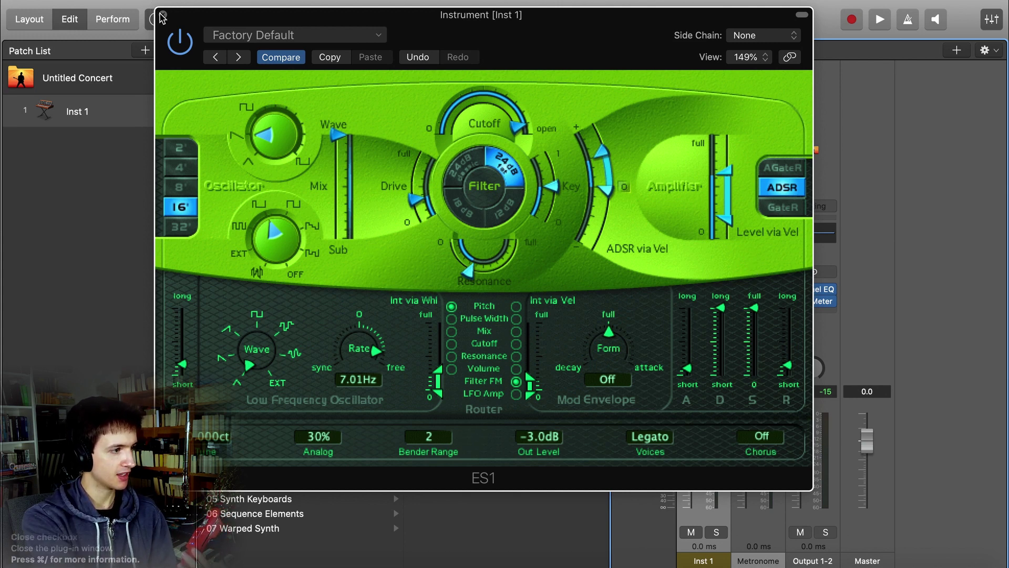
pyautogui.click(159, 12)
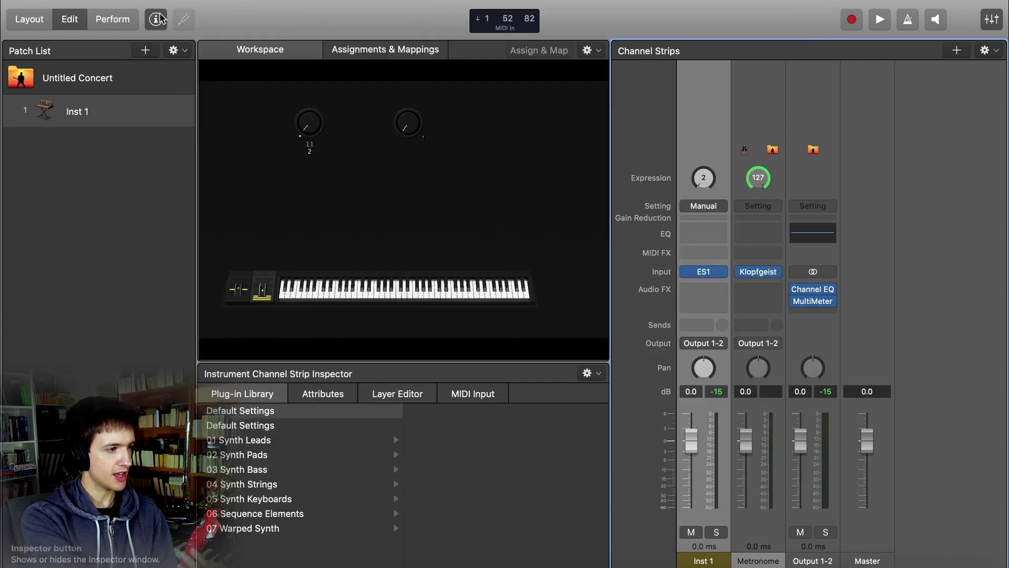
# Step: Select Knob 1 and map it to Inst 1's ES1 Cutoff parameter (0–100 %)
pyautogui.click(308, 133)
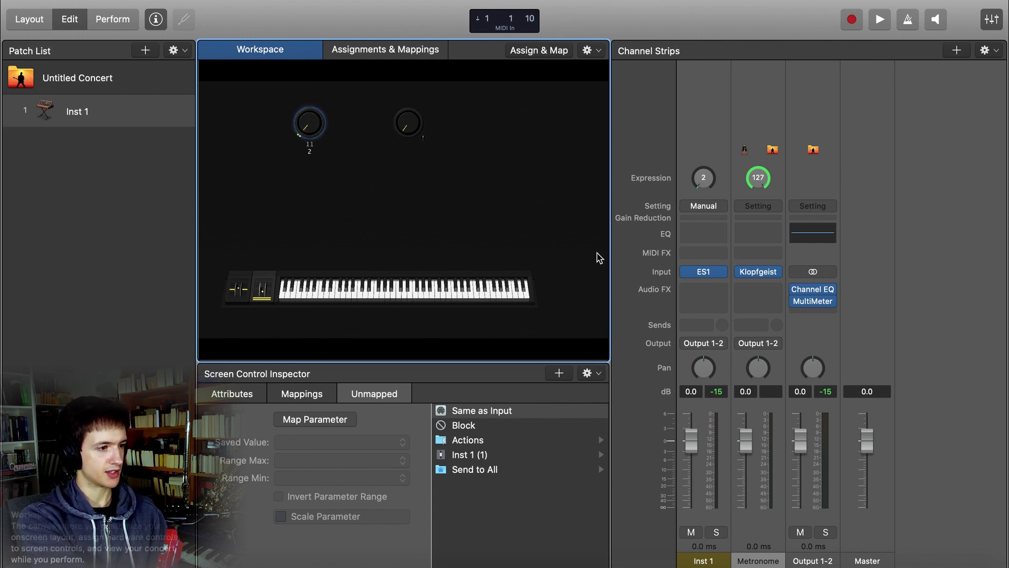
pyautogui.moveTo(611, 270); pyautogui.dragTo(812, 270)
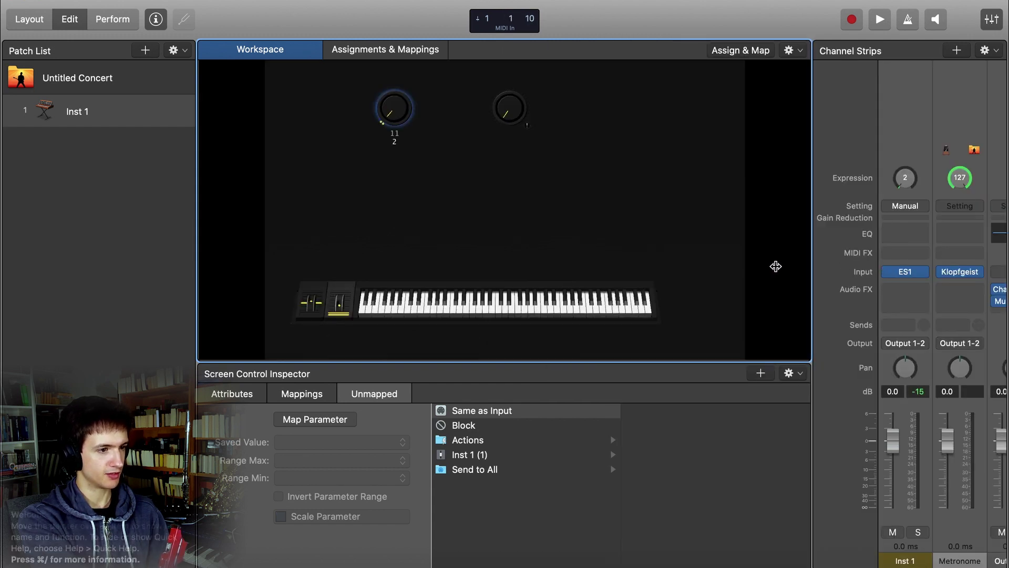
pyautogui.moveTo(775, 267); pyautogui.dragTo(761, 267)
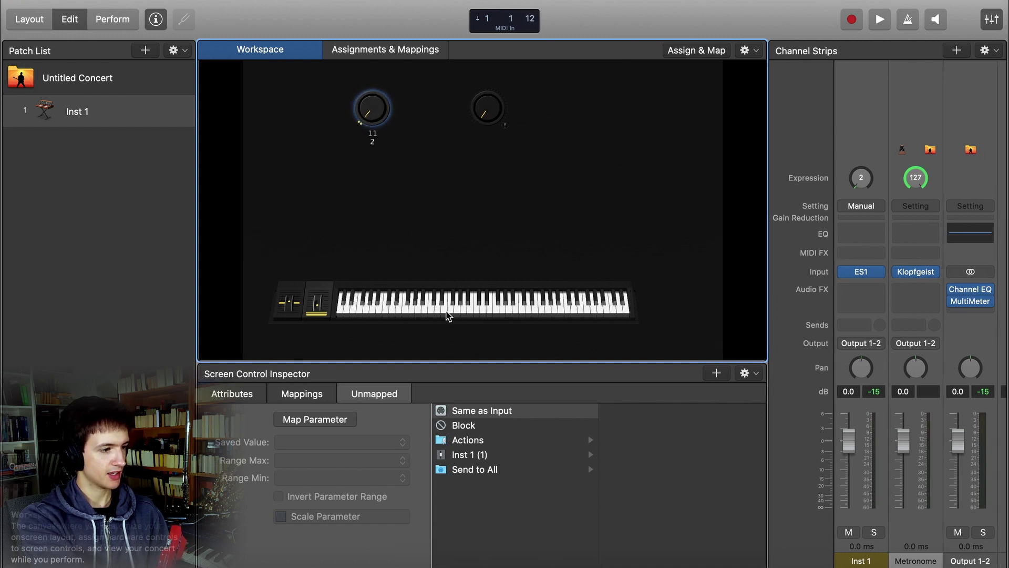
pyautogui.click(484, 455)
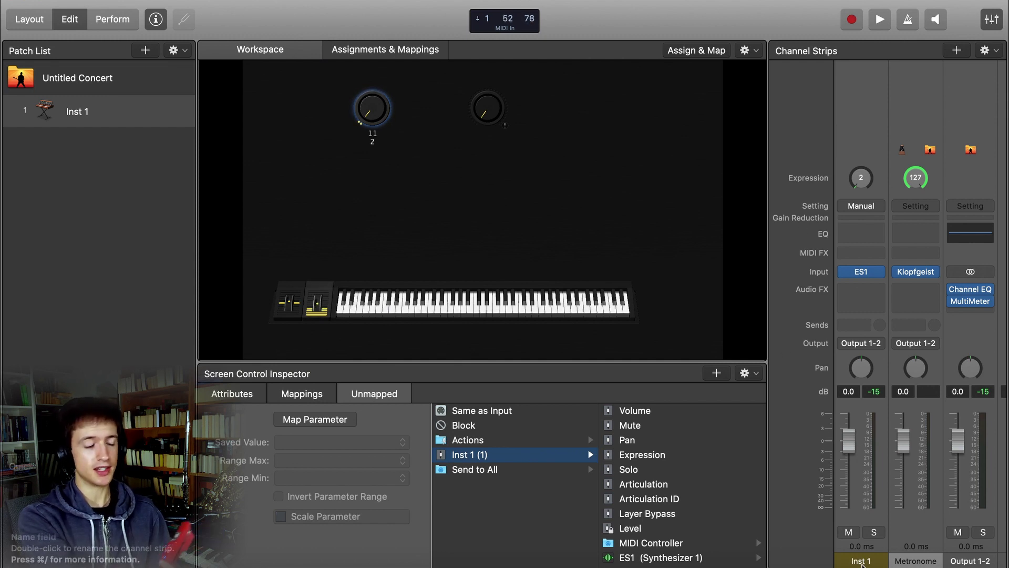
pyautogui.click(645, 559)
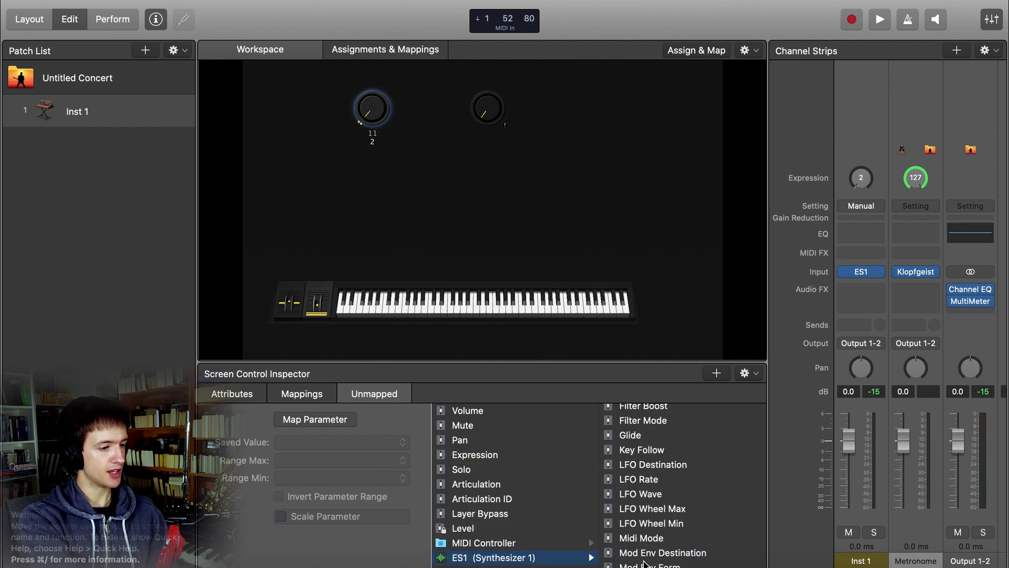
pyautogui.scroll(-5, 658, 522)
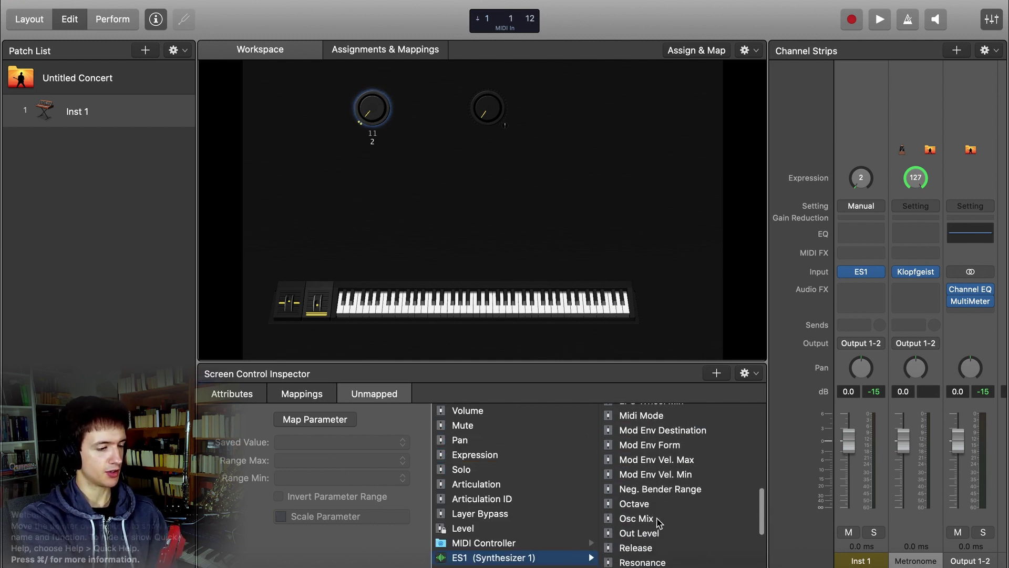
pyautogui.scroll(10, 659, 523)
pyautogui.scroll(-4, 658, 475)
pyautogui.scroll(1, 657, 475)
pyautogui.click(634, 464)
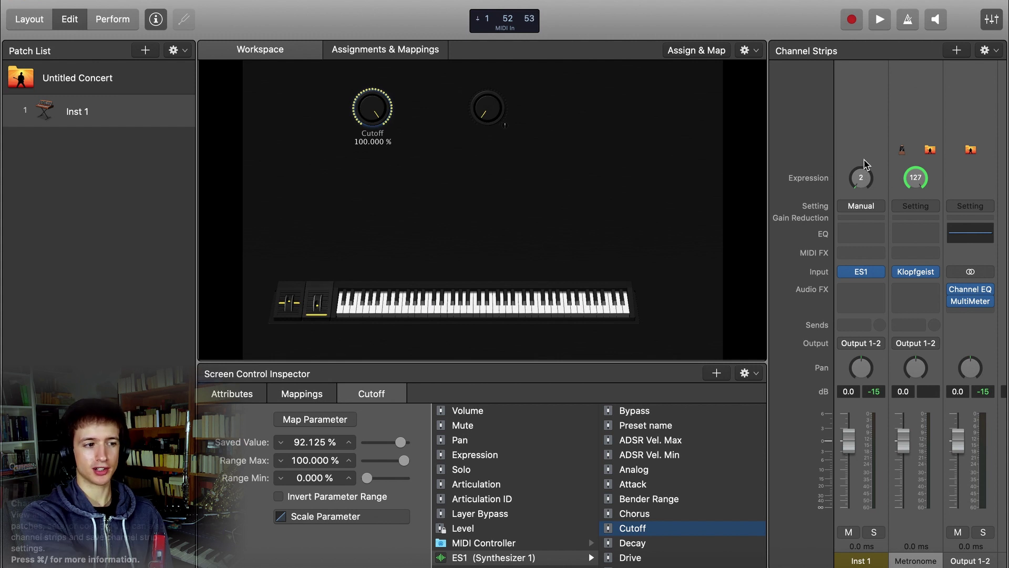
# Step: Raise Inst 1's expression to 127 and lower its channel volume to -5.1 dB
pyautogui.moveTo(868, 182); pyautogui.dragTo(864, 81)
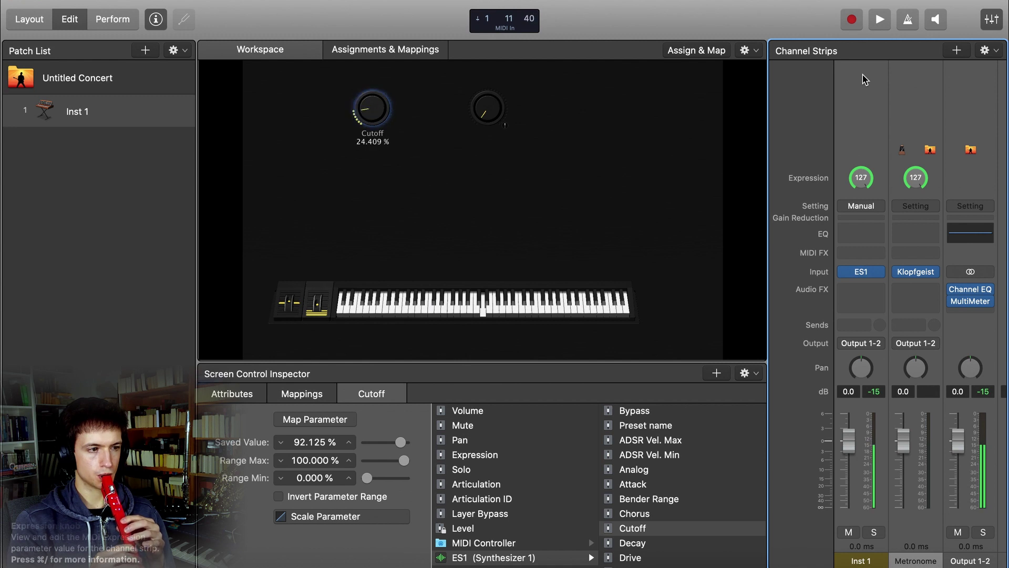
pyautogui.press('XF86AudioRaiseVolume')
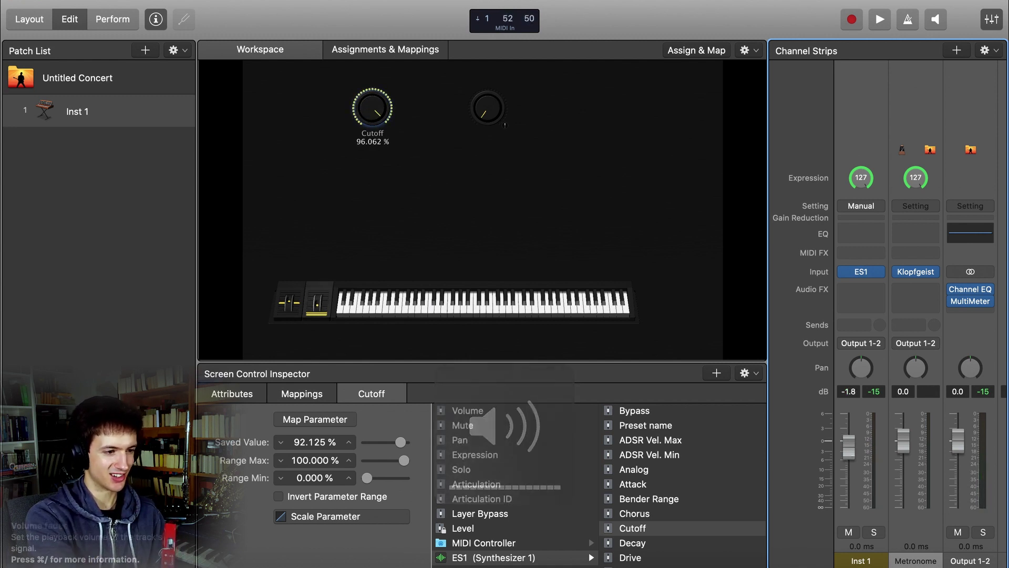
pyautogui.moveTo(849, 439); pyautogui.dragTo(849, 459)
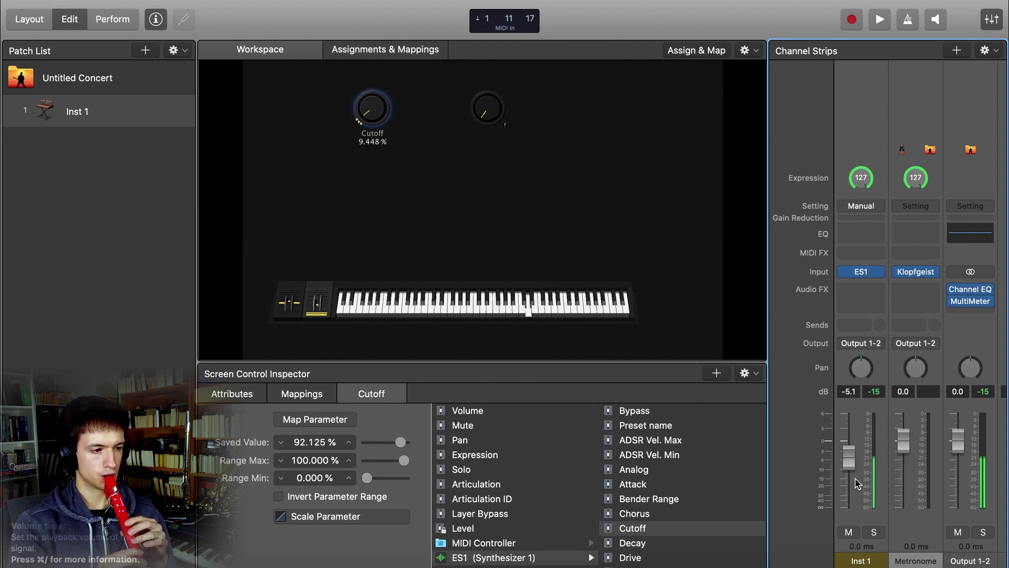
# Step: Briefly open and close the ES1 window, then select the fader control beside the keyboard
pyautogui.click(861, 271)
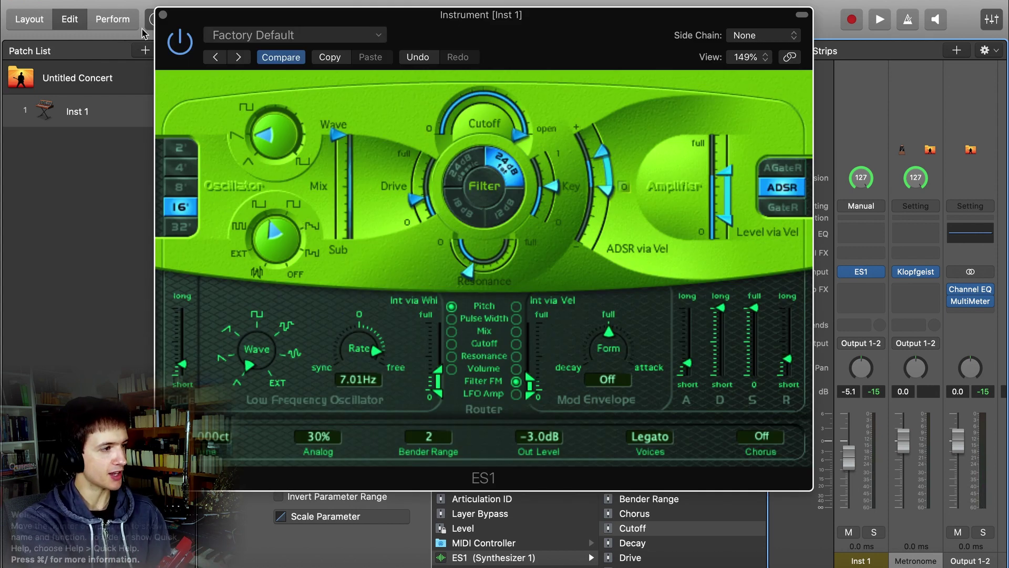
pyautogui.click(163, 16)
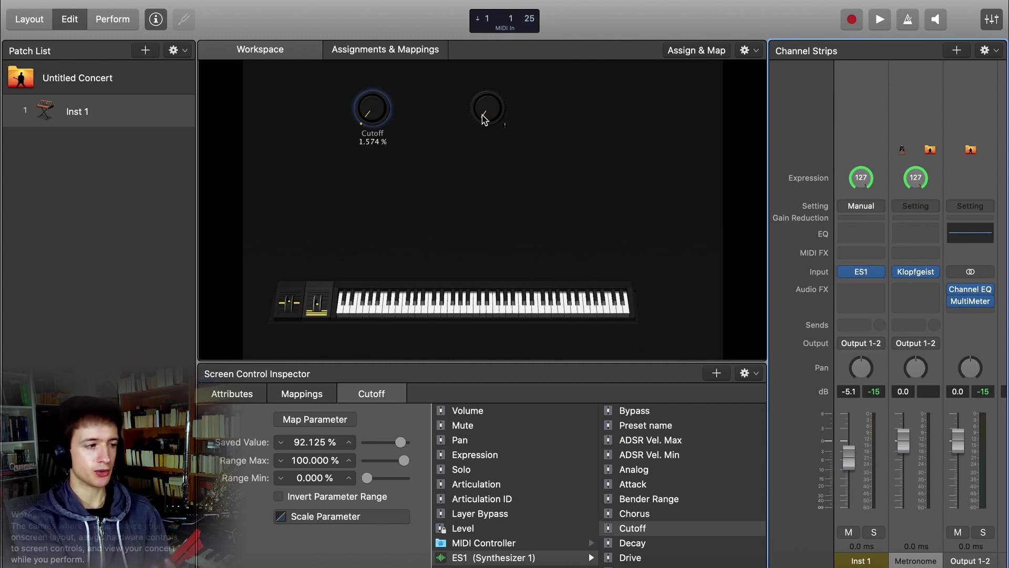
pyautogui.click(318, 309)
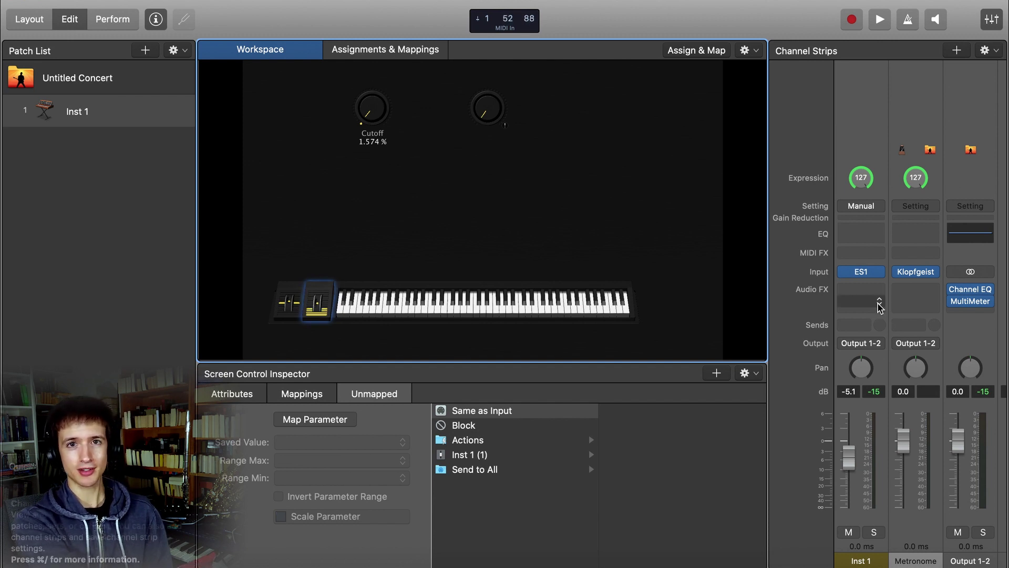
# Step: Insert a Modulation > Phaser effect in Inst 1's Audio FX slot
pyautogui.click(850, 293)
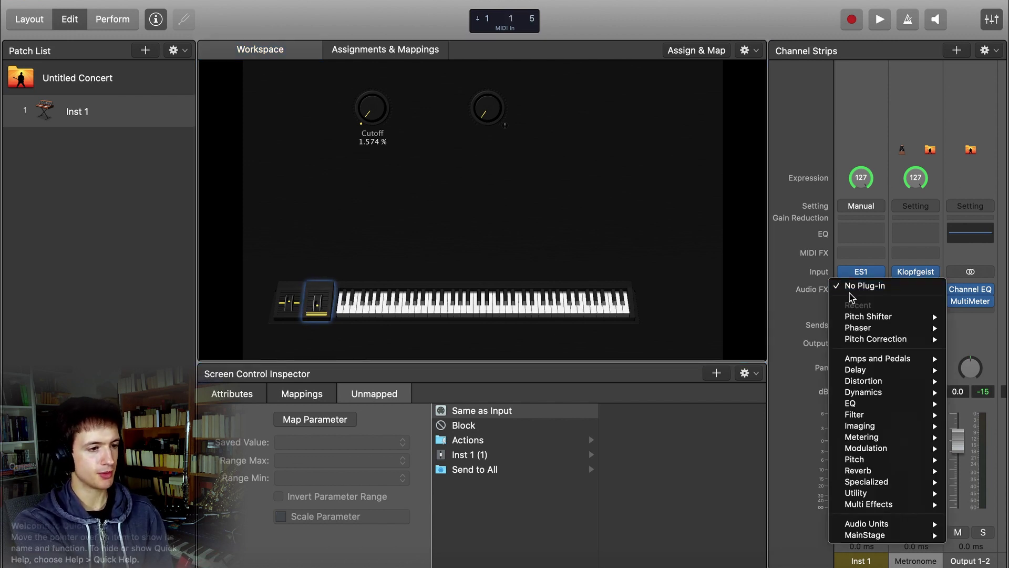
pyautogui.moveTo(873, 362)
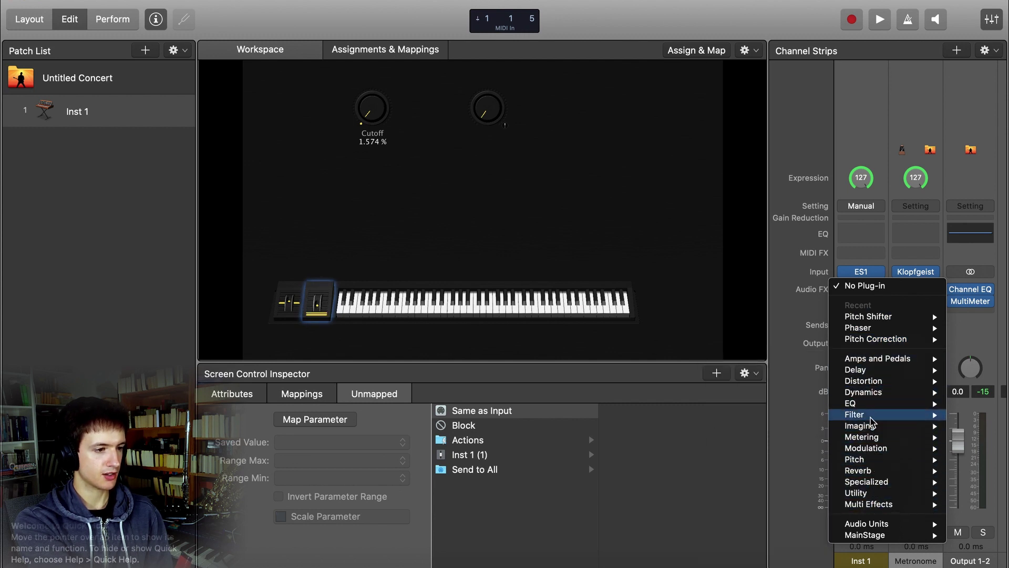
pyautogui.moveTo(868, 391)
pyautogui.moveTo(876, 451)
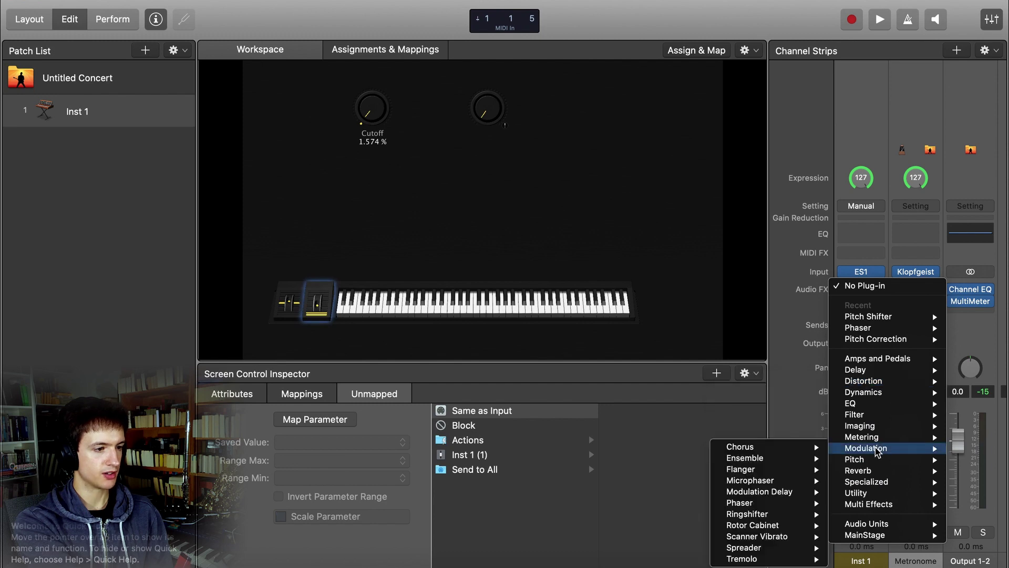
pyautogui.moveTo(751, 505)
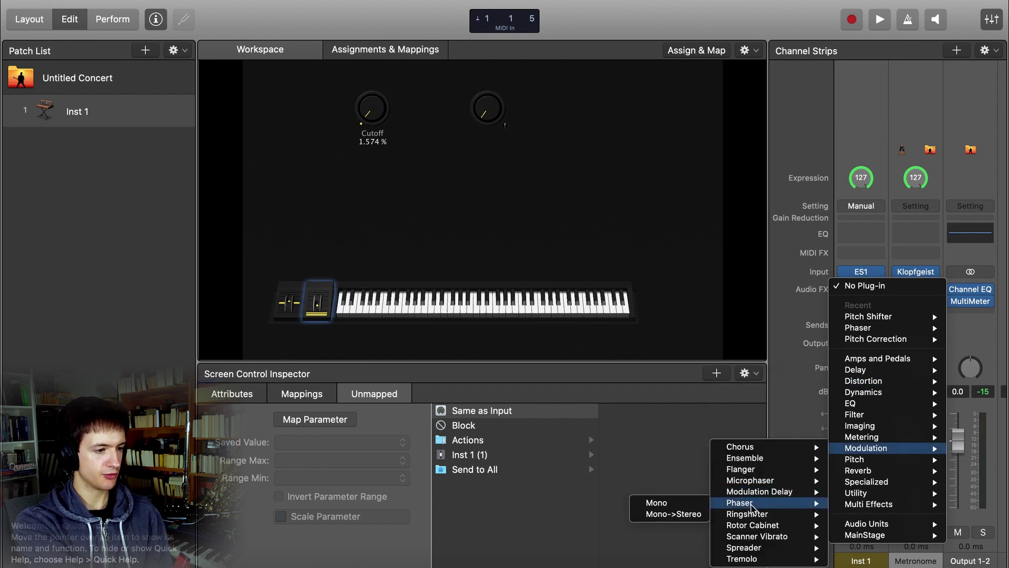
pyautogui.click(751, 506)
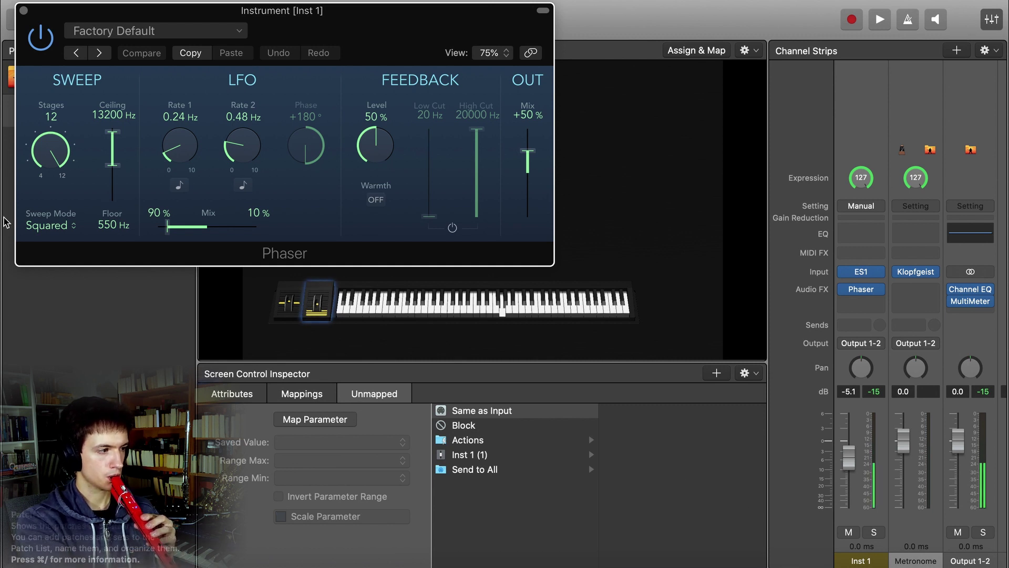
# Step: Set the Phaser to LFO mix 100/0, rates 9.10 and 10.00 Hz, 20000 Hz ceiling, Exp sweep, +100 % mix
pyautogui.moveTo(168, 223); pyautogui.dragTo(148, 232)
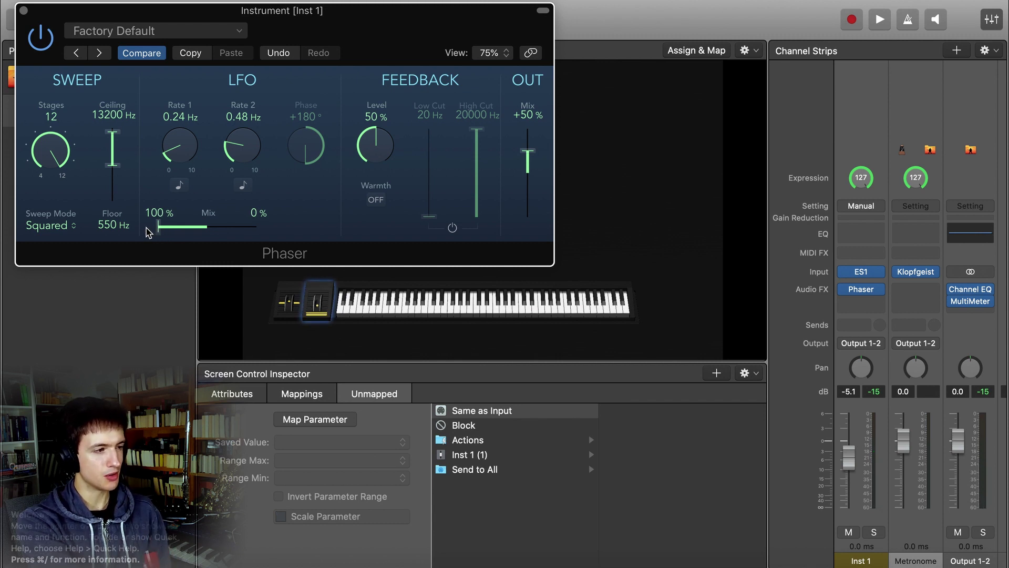
pyautogui.moveTo(177, 150); pyautogui.dragTo(175, 47)
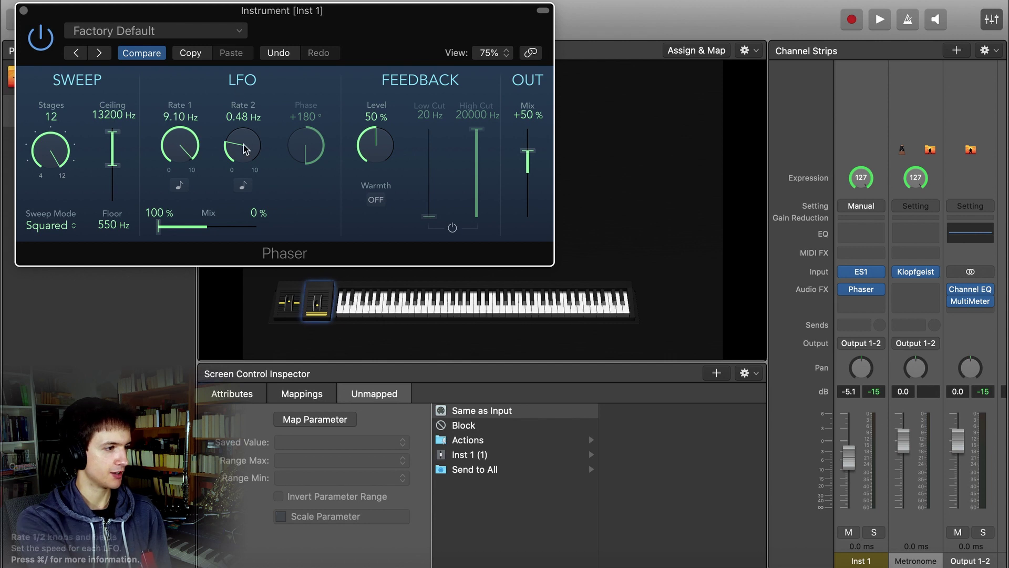
pyautogui.moveTo(244, 148); pyautogui.dragTo(244, 74)
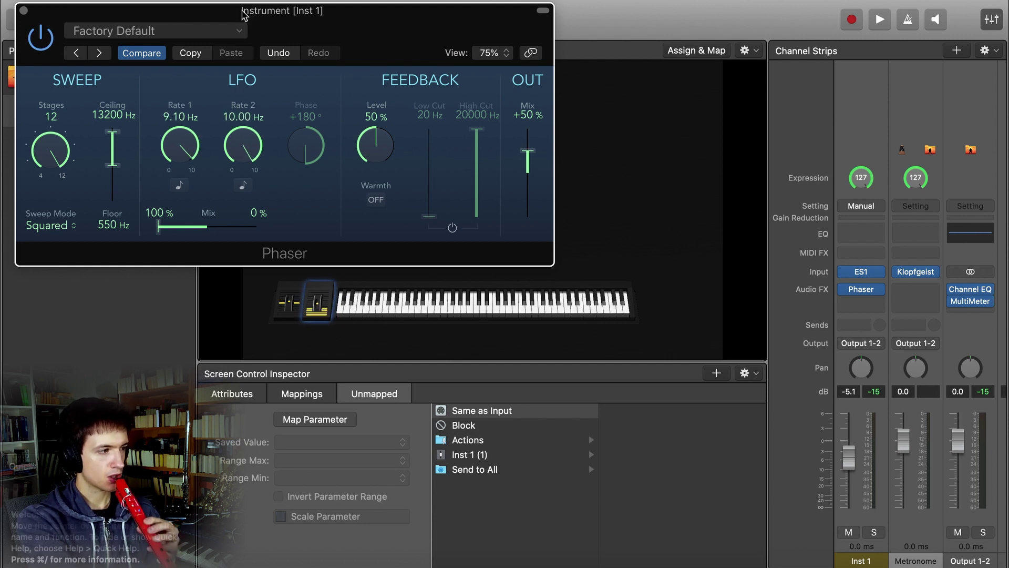
pyautogui.moveTo(114, 135); pyautogui.dragTo(114, 120)
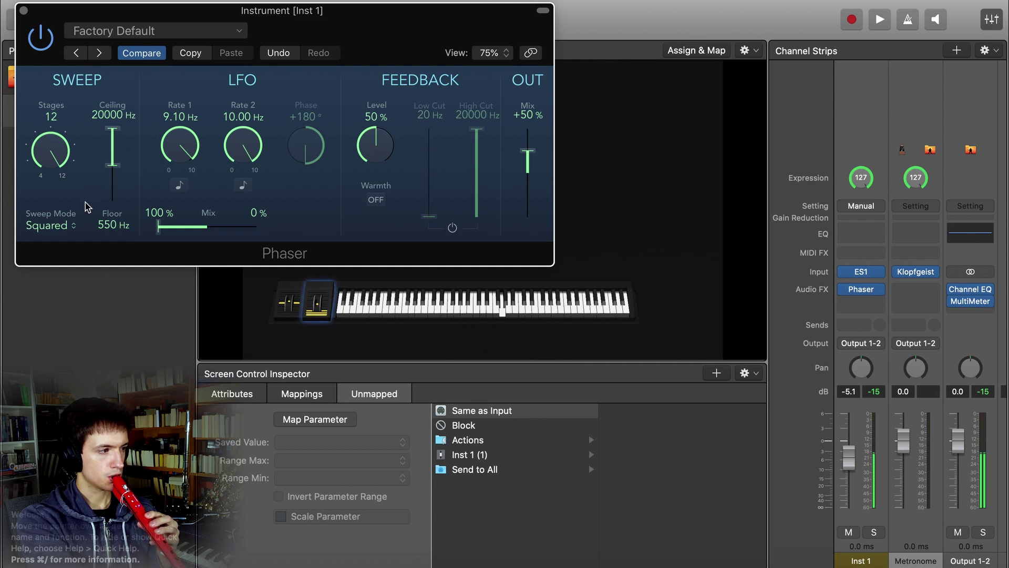
pyautogui.click(72, 227)
pyautogui.click(61, 244)
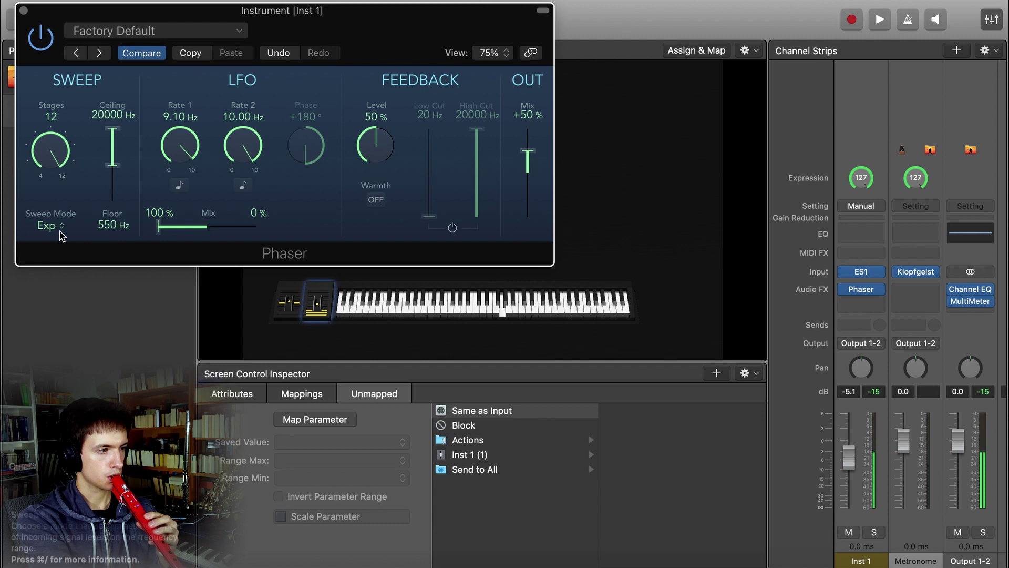
pyautogui.moveTo(528, 152); pyautogui.dragTo(529, 105)
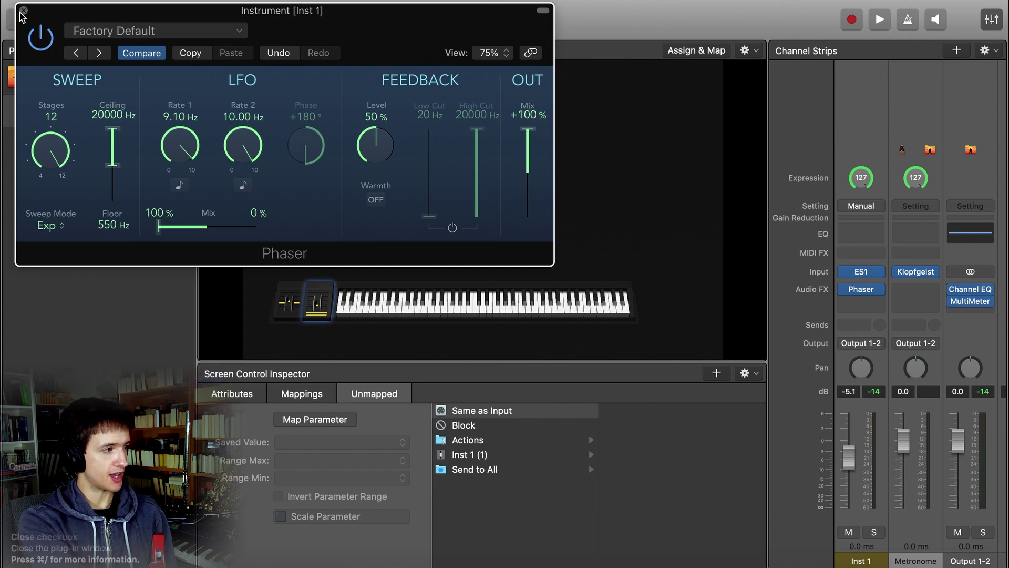
# Step: Map the second knob to Inst 1's Phaser Output Mix
pyautogui.click(23, 10)
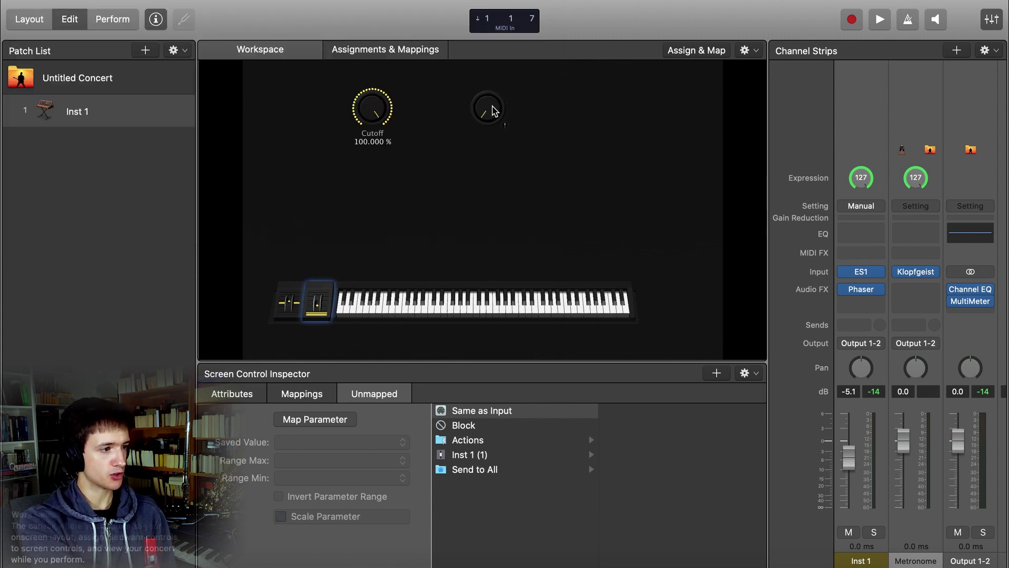
pyautogui.click(494, 110)
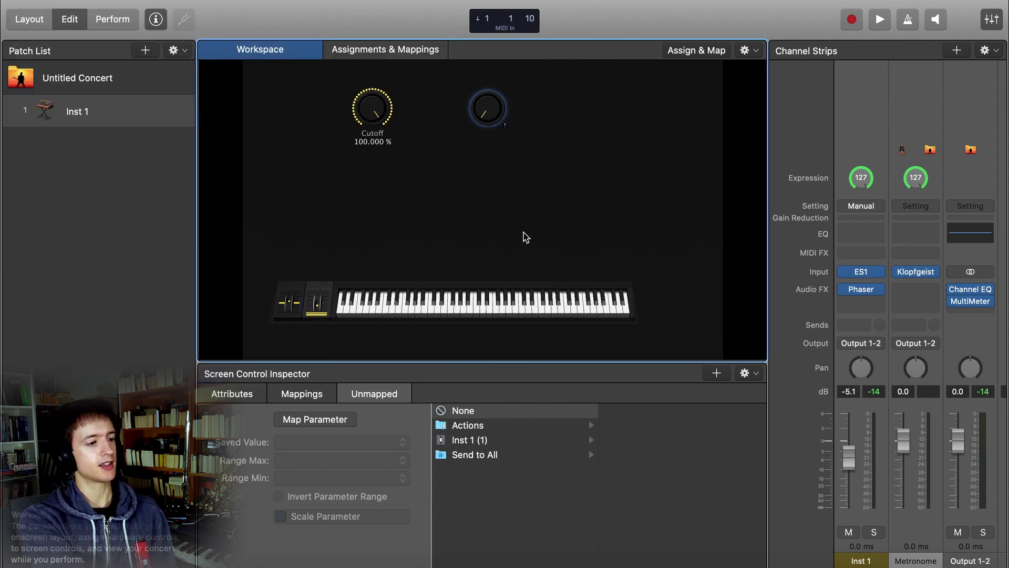
pyautogui.click(475, 440)
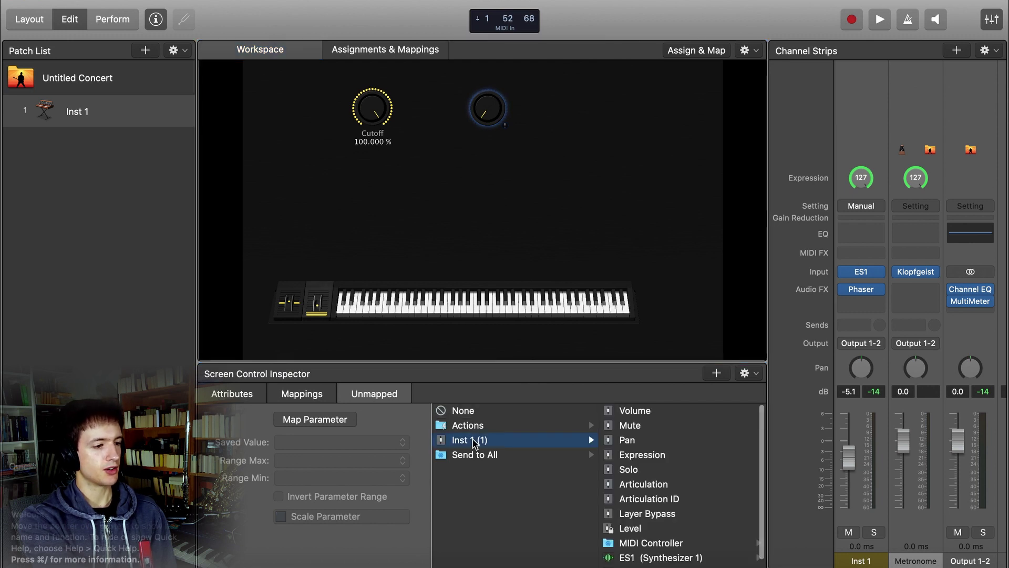
pyautogui.scroll(-1, 657, 473)
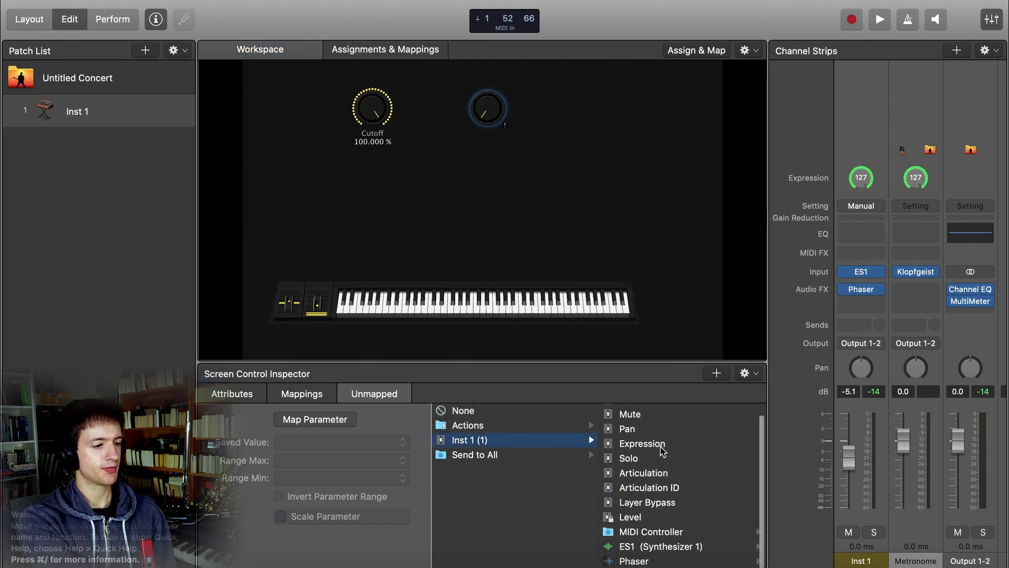
pyautogui.click(634, 561)
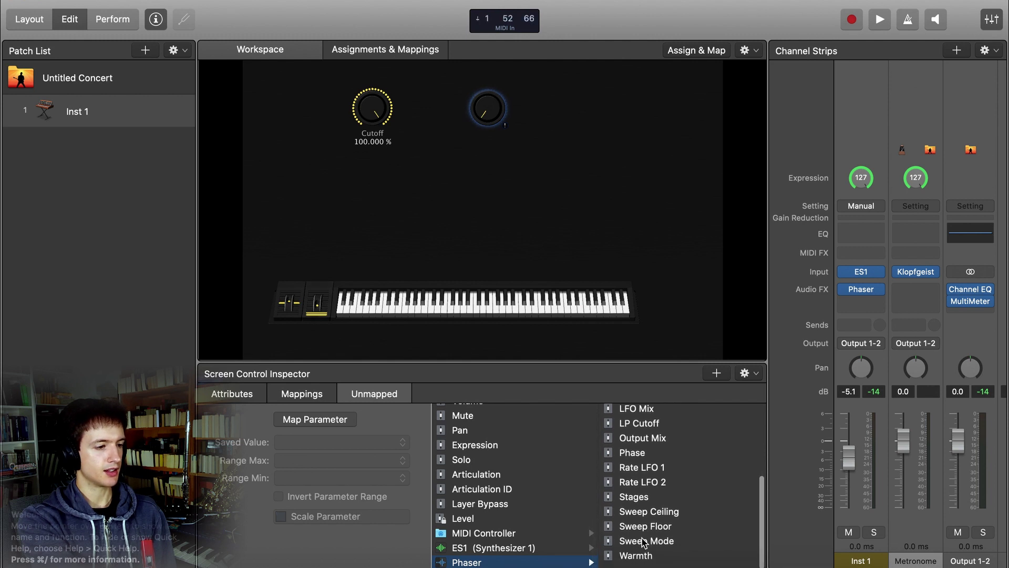
pyautogui.scroll(5, 643, 542)
pyautogui.scroll(-3, 644, 526)
pyautogui.click(647, 464)
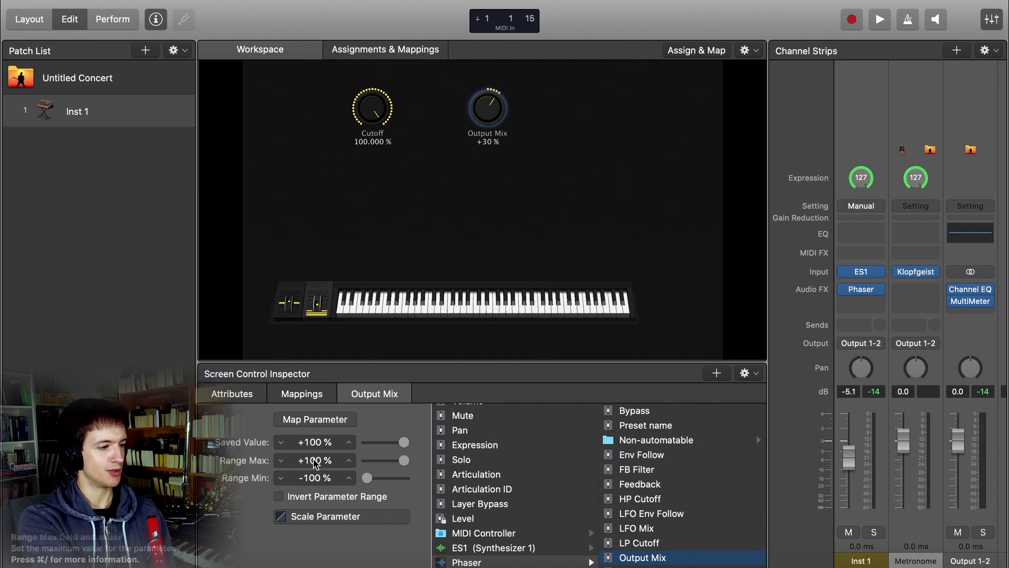
# Step: Set the knob's Range Min for Output Mix to 0 %
pyautogui.click(861, 292)
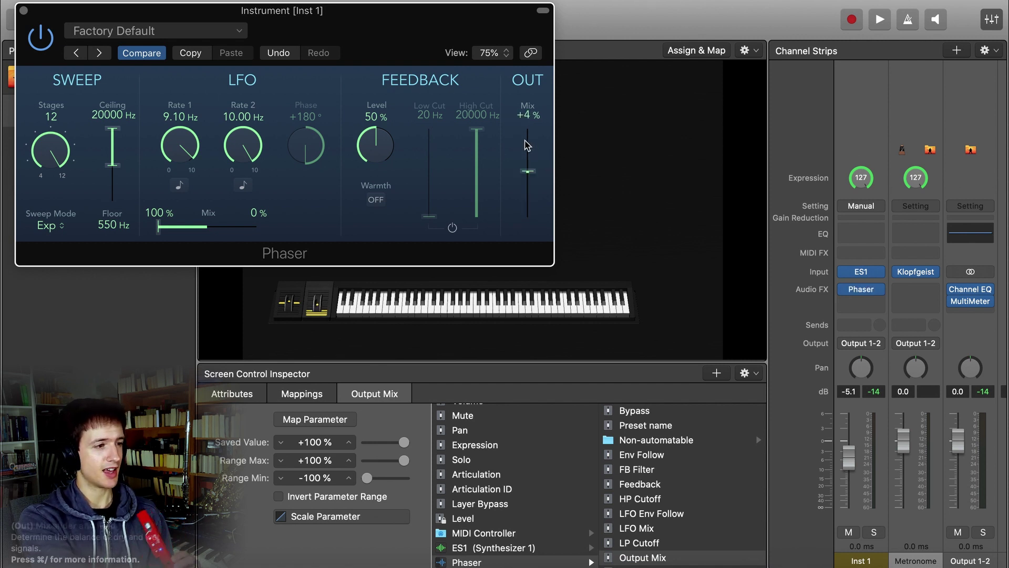
pyautogui.click(24, 10)
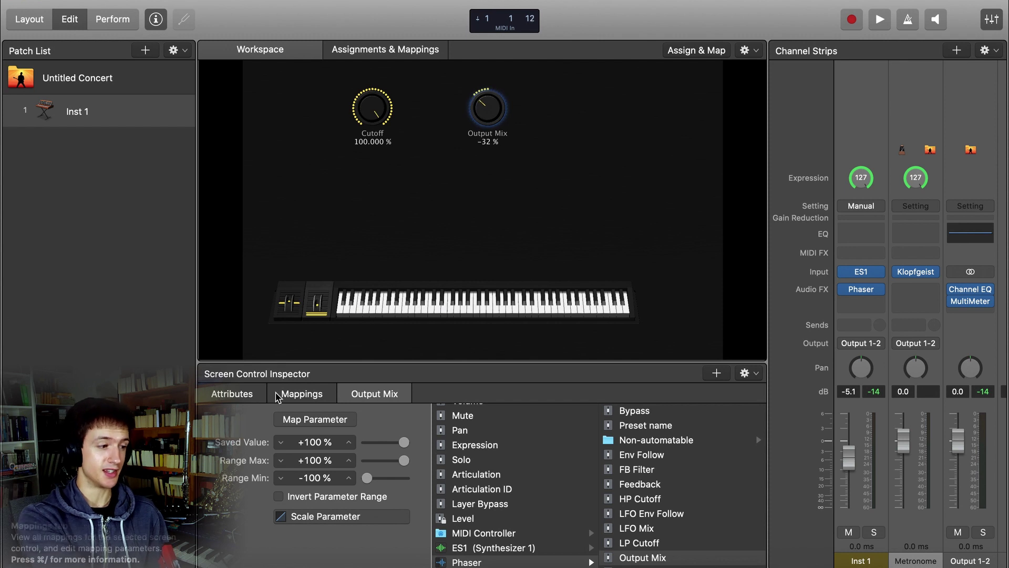
pyautogui.moveTo(367, 478); pyautogui.dragTo(378, 478)
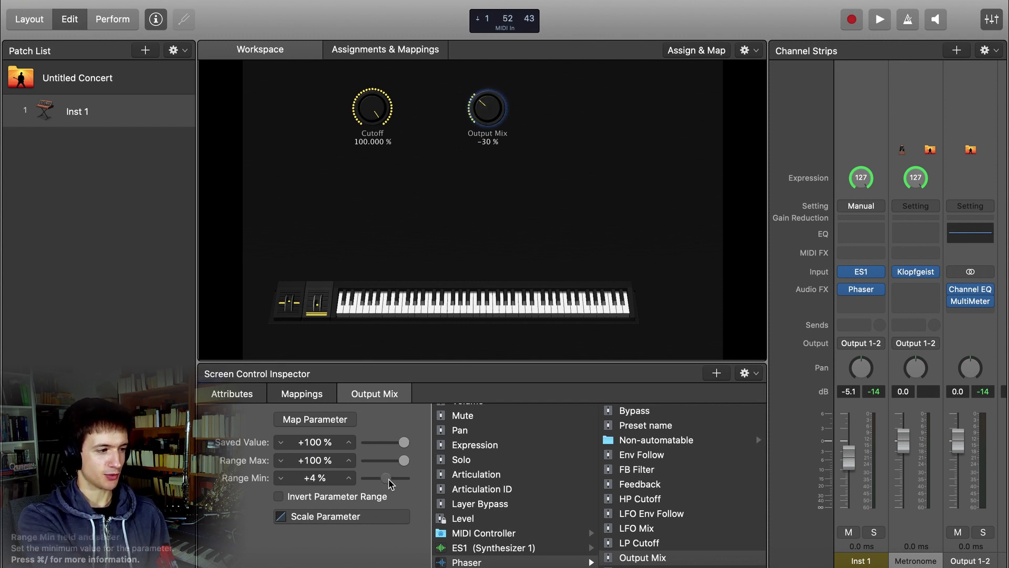
pyautogui.moveTo(390, 483); pyautogui.dragTo(388, 482)
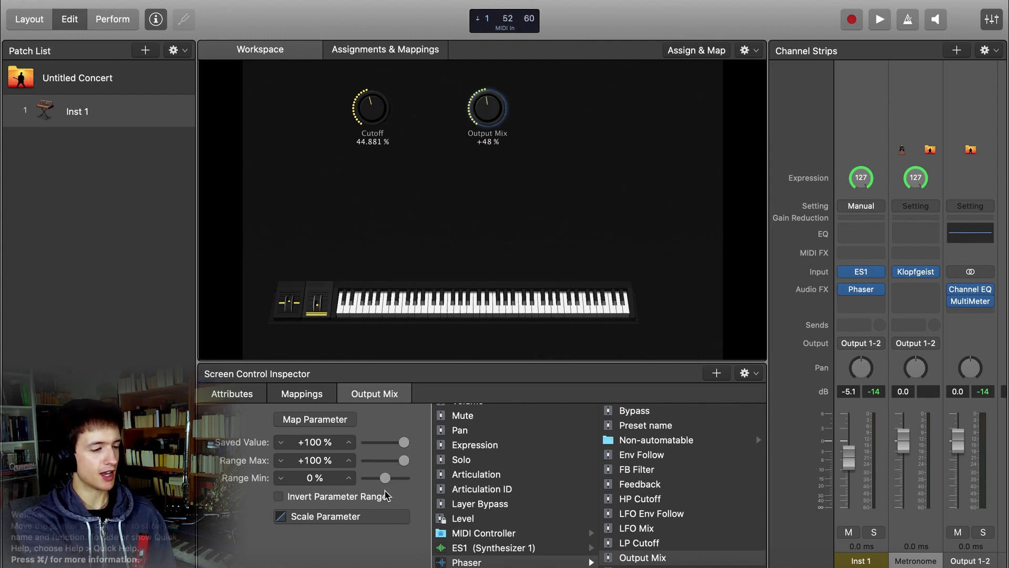
# Step: Shape the Output Mix scale curve to start rising at input 57 and reach full mix by 99
pyautogui.click(342, 518)
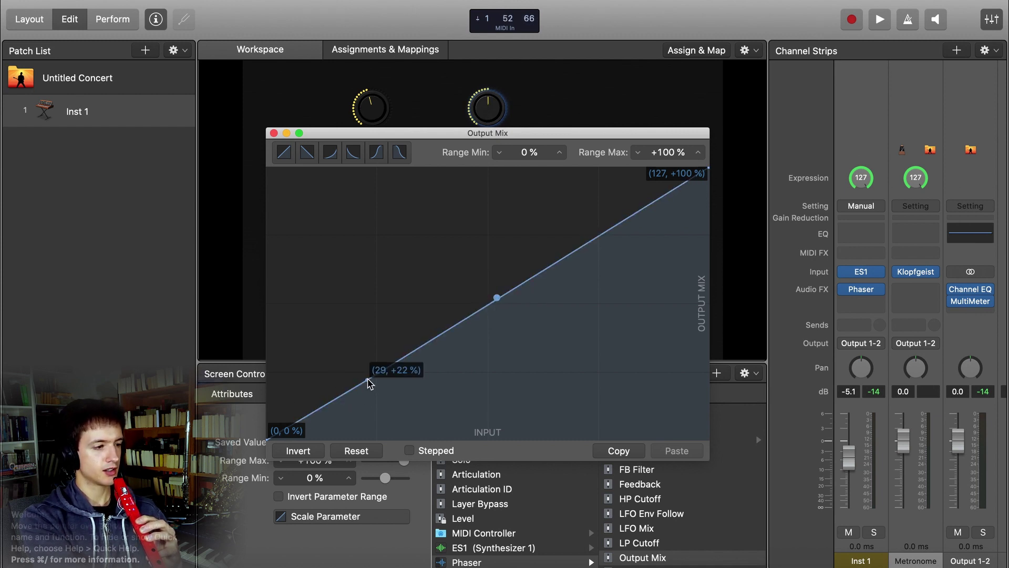
pyautogui.doubleClick(371, 384)
pyautogui.click(372, 395)
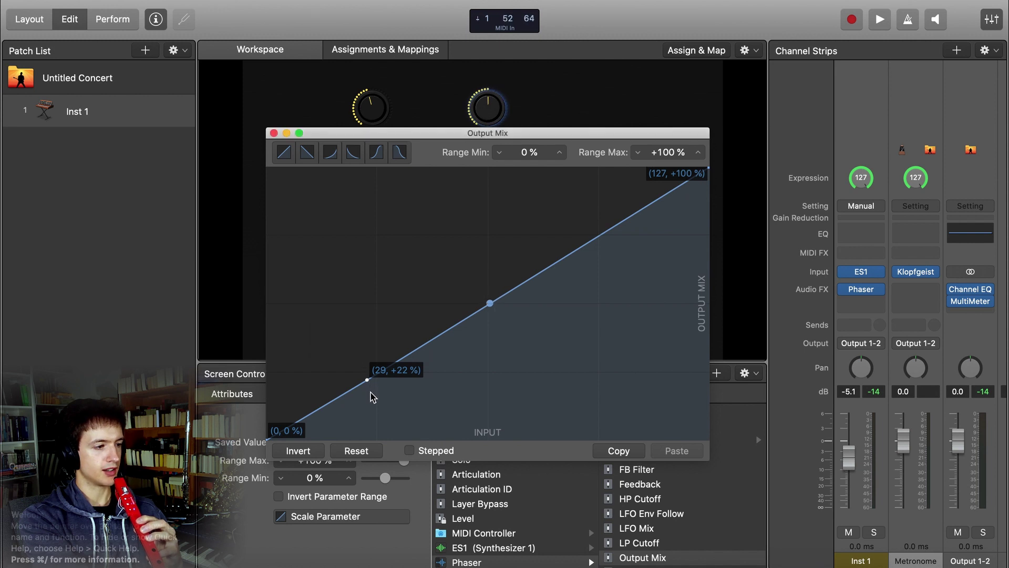
pyautogui.moveTo(370, 387); pyautogui.dragTo(490, 460)
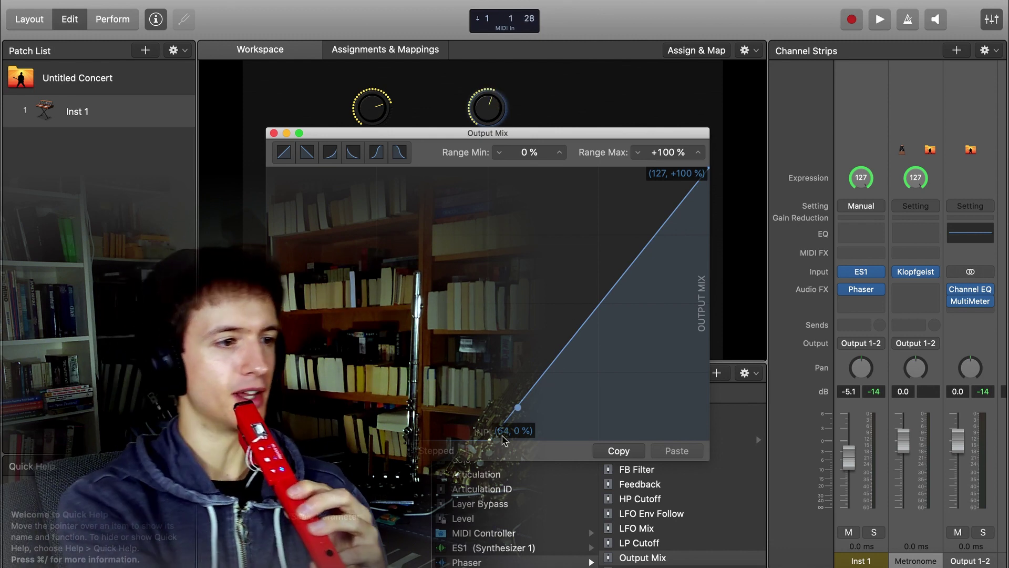
pyautogui.moveTo(641, 257)
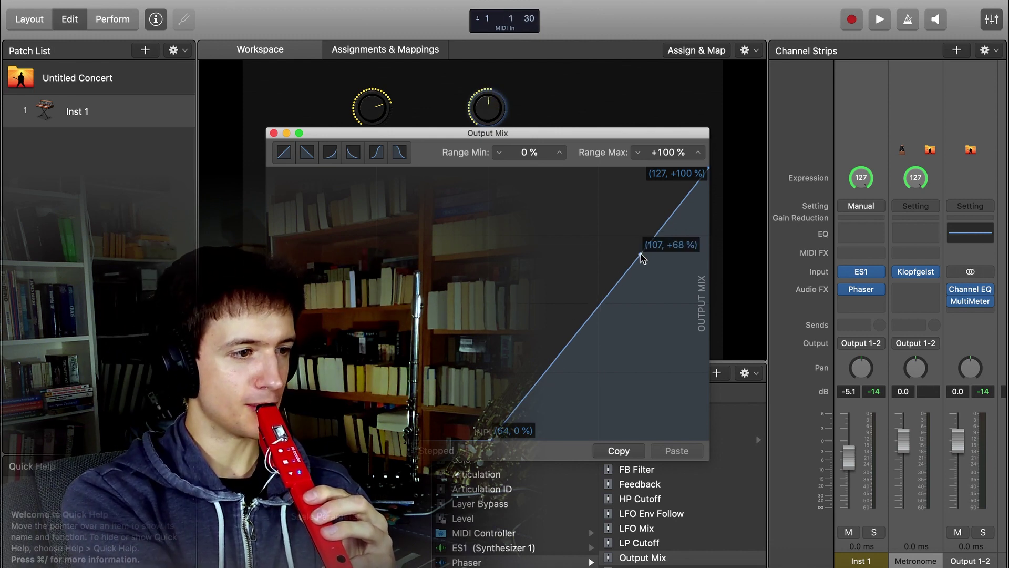
pyautogui.moveTo(641, 256); pyautogui.dragTo(613, 159)
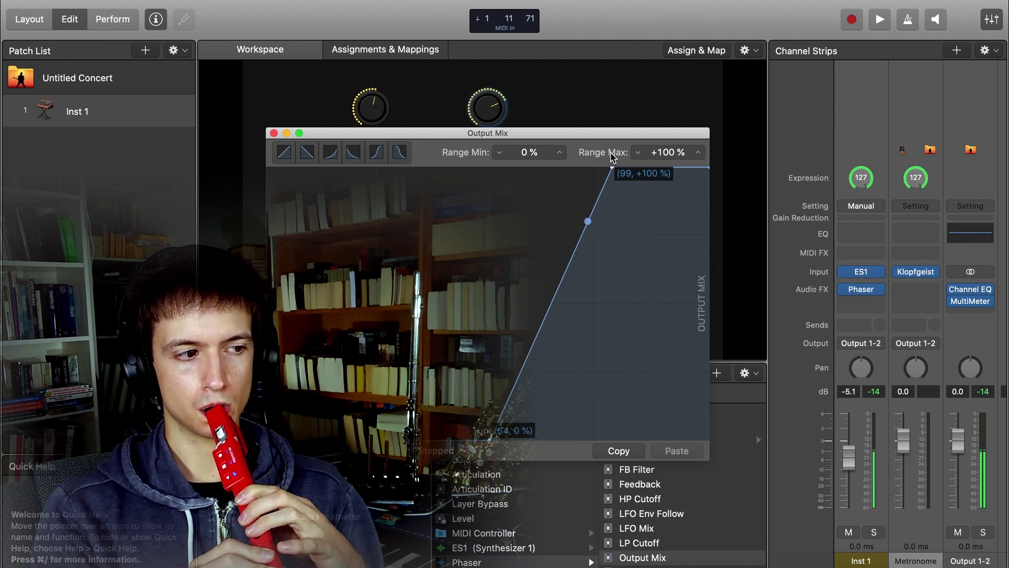
pyautogui.press('super+w')
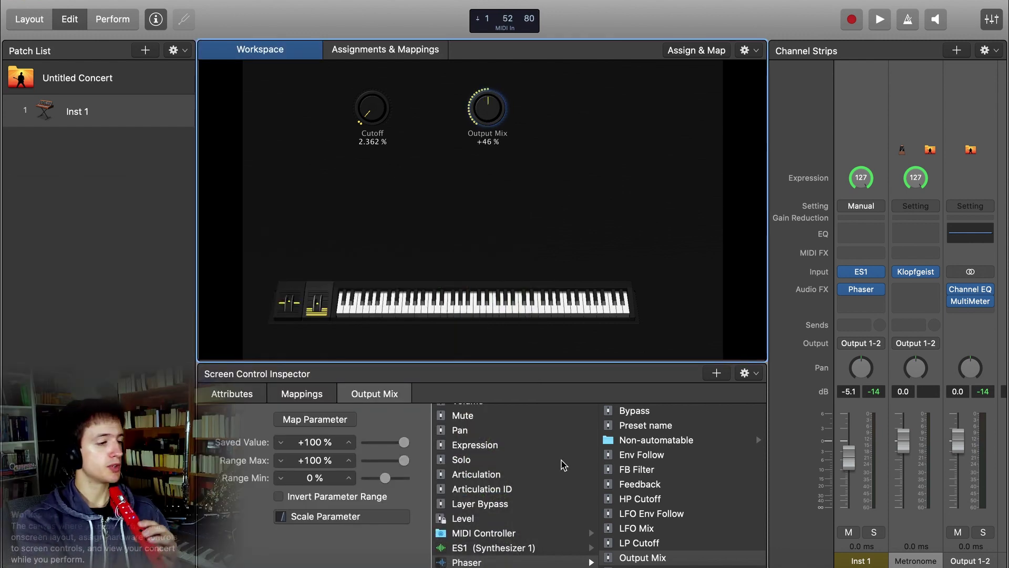
# Step: Add a new Unmapped mapping to knob 2 alongside its Phaser Output Mix mapping
pyautogui.click(319, 399)
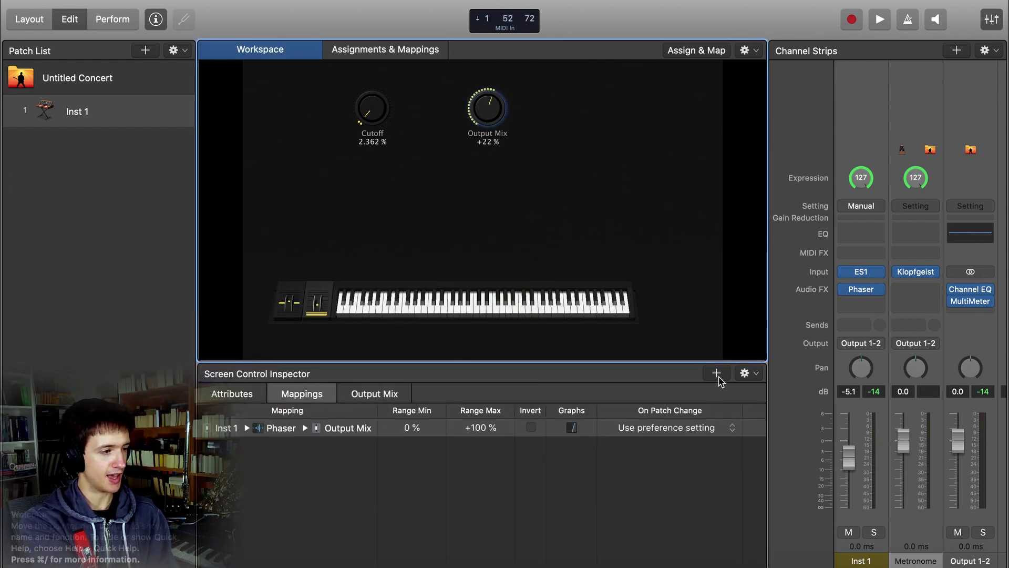
pyautogui.click(716, 373)
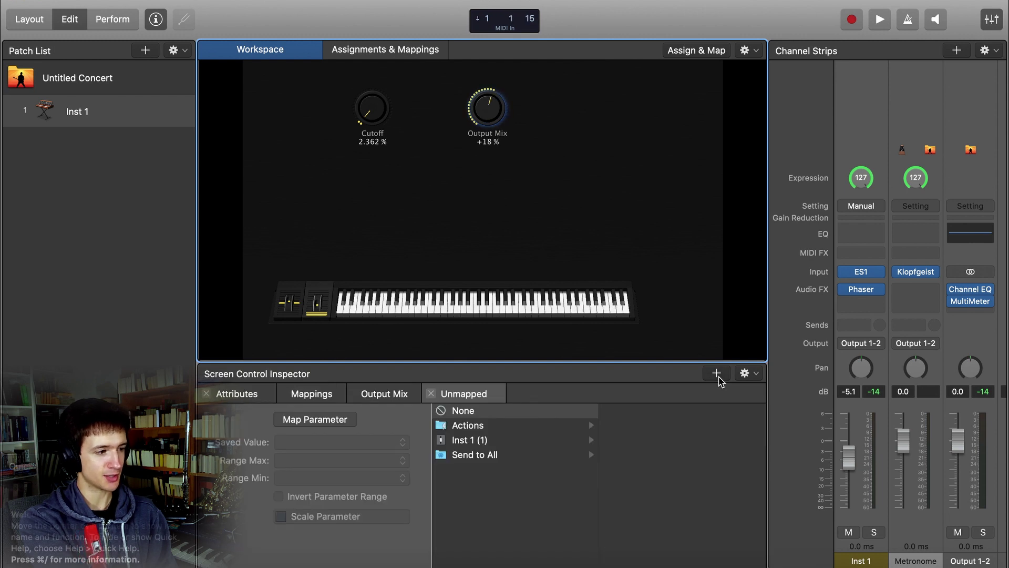
pyautogui.click(399, 400)
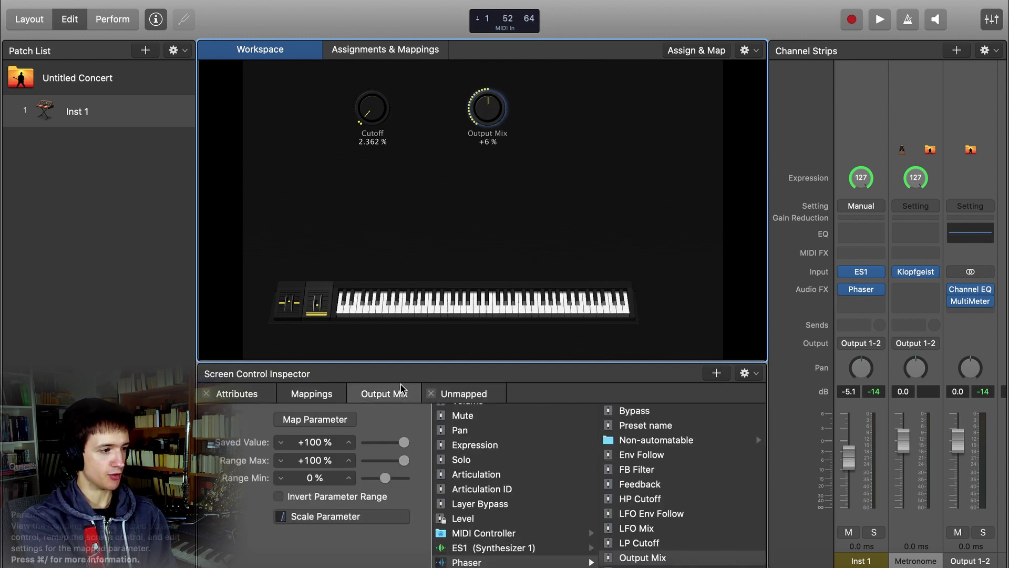
pyautogui.click(460, 396)
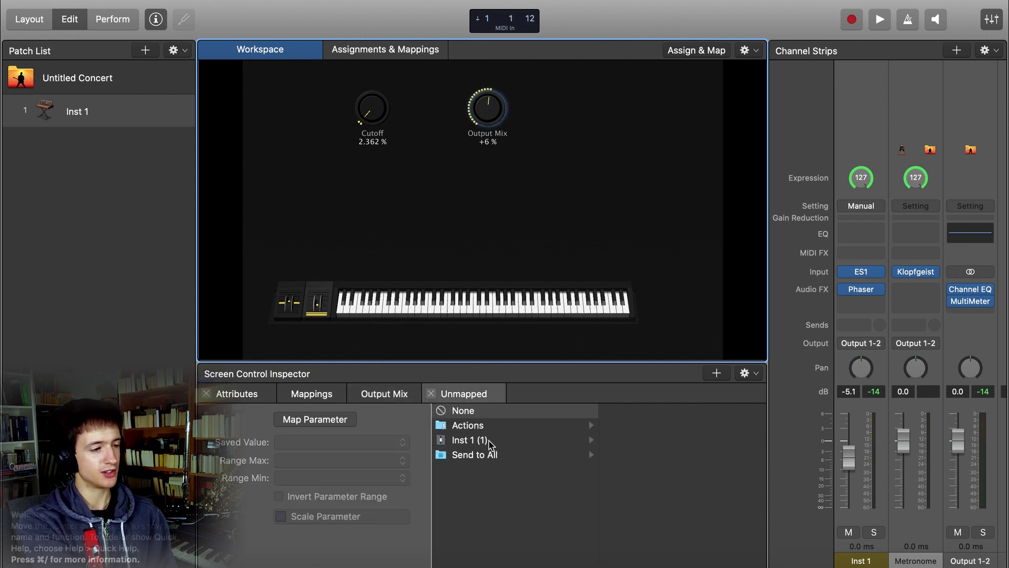
# Step: Insert a mono Pitch Shifter after the Phaser and set Semi Tones to -5
pyautogui.click(854, 303)
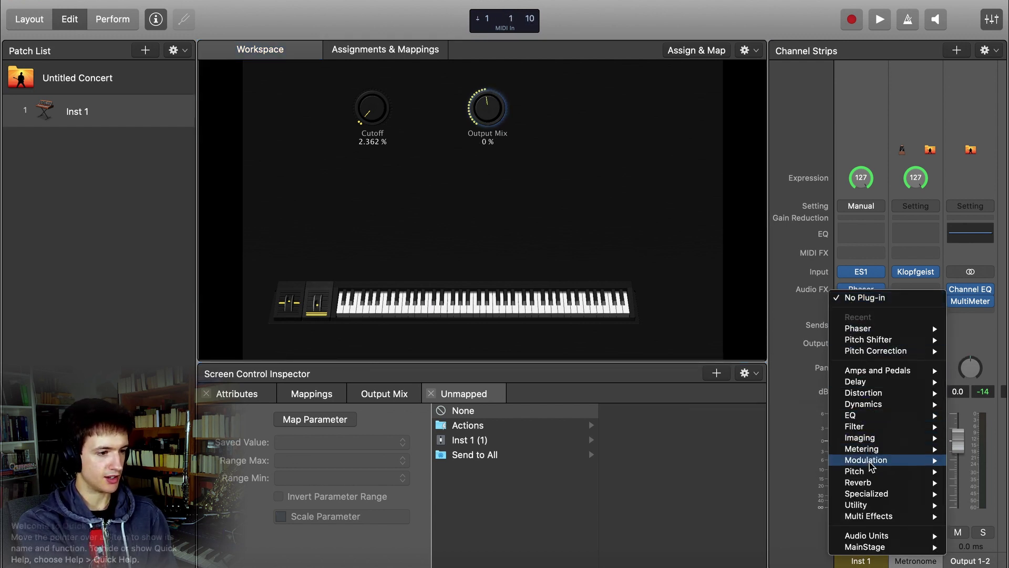
pyautogui.moveTo(867, 471)
pyautogui.moveTo(790, 487)
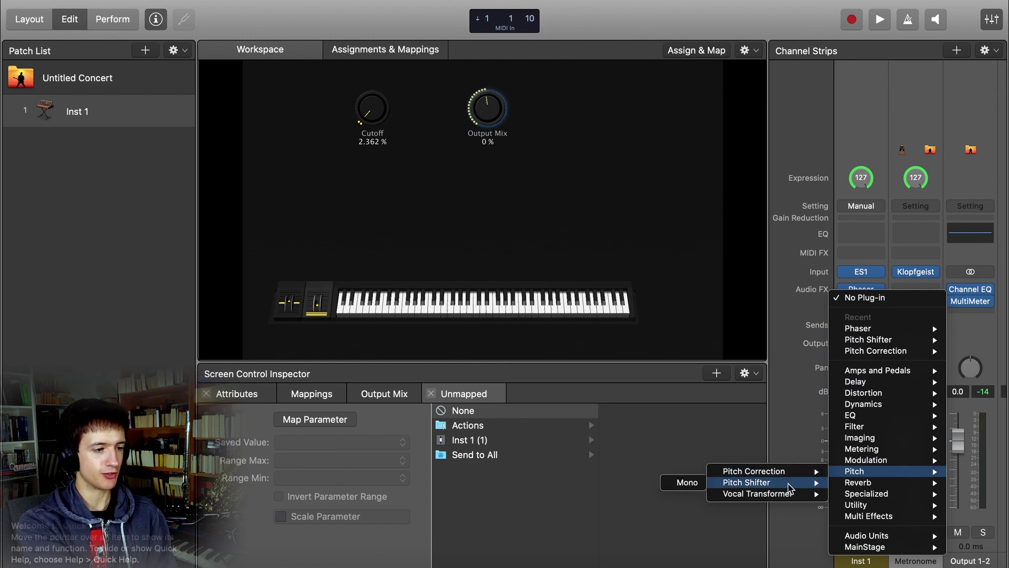
pyautogui.click(693, 486)
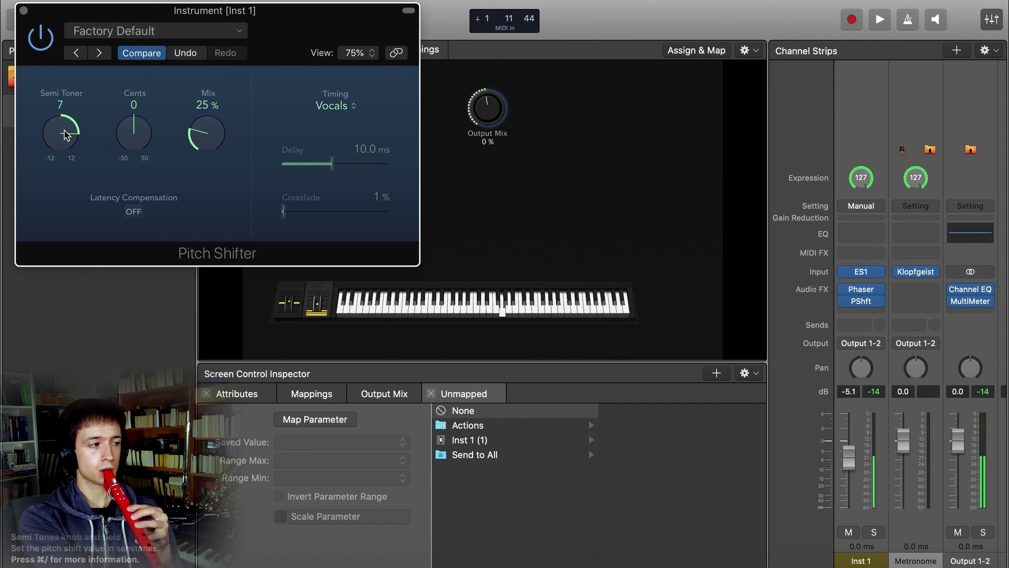
pyautogui.moveTo(65, 138); pyautogui.dragTo(54, 230)
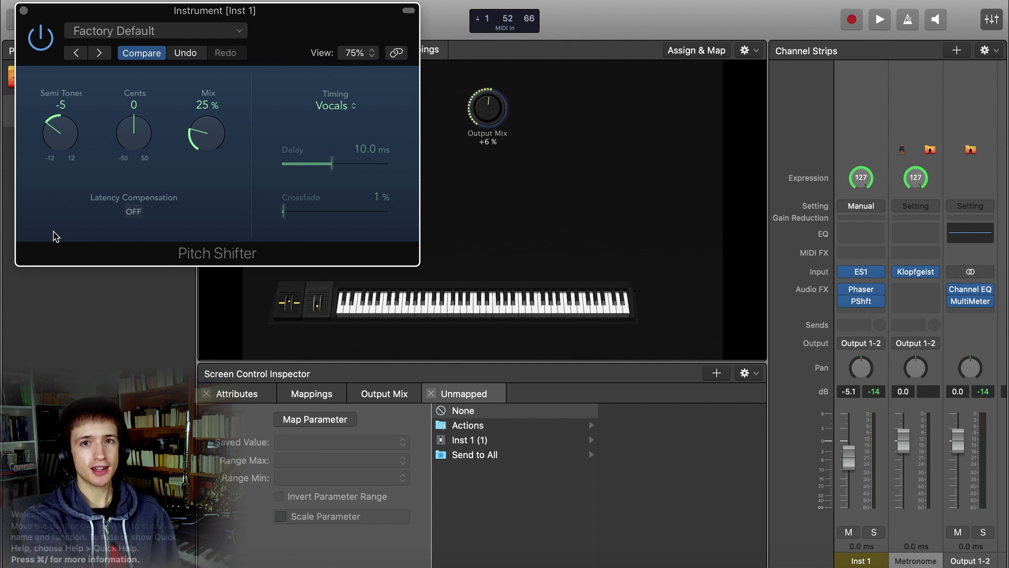
# Step: Map knob 2's new mapping to the Pitch Shifter's Mix, with Range Max at 50 %
pyautogui.click(24, 10)
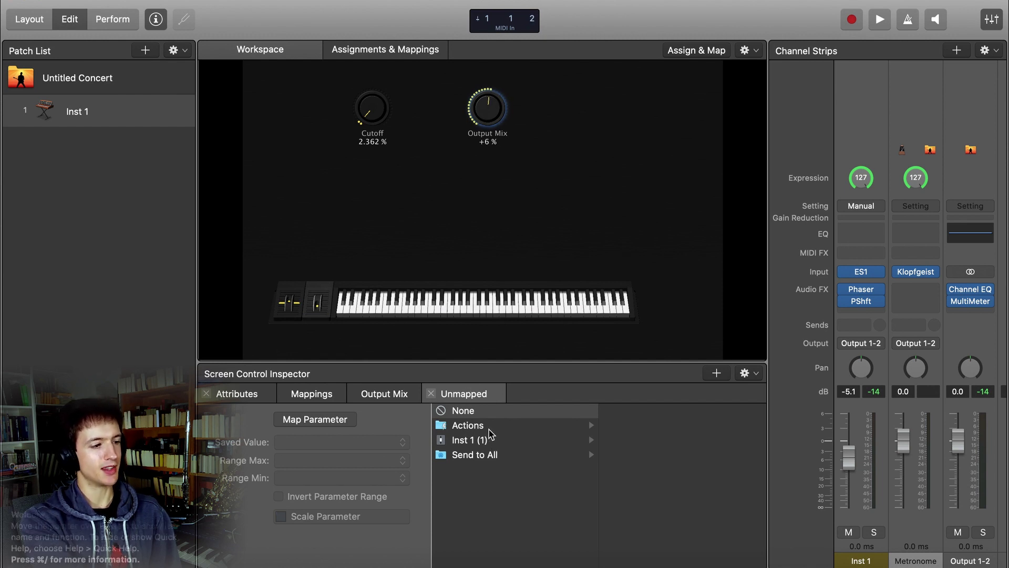
pyautogui.click(489, 440)
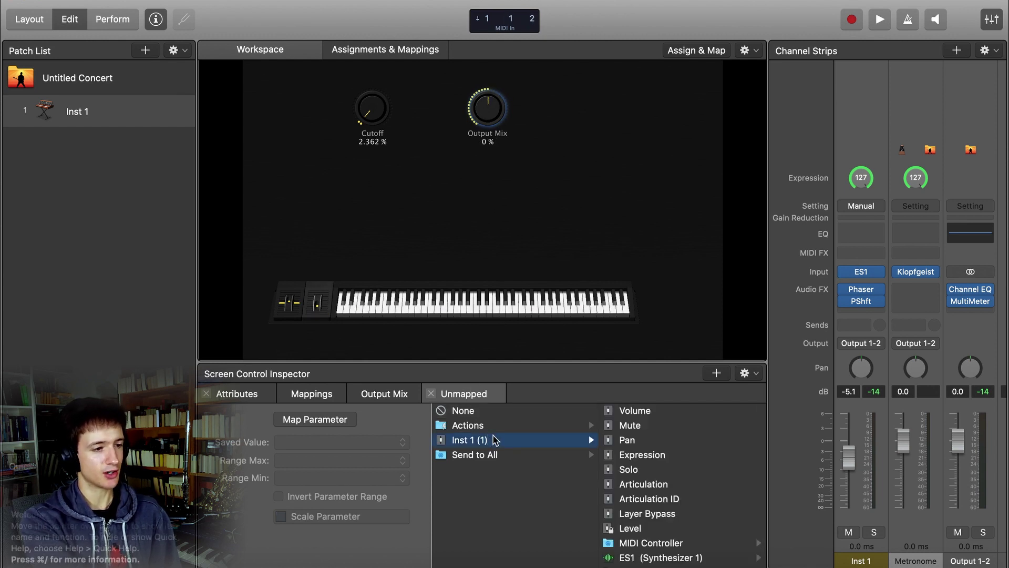
pyautogui.scroll(-3, 642, 451)
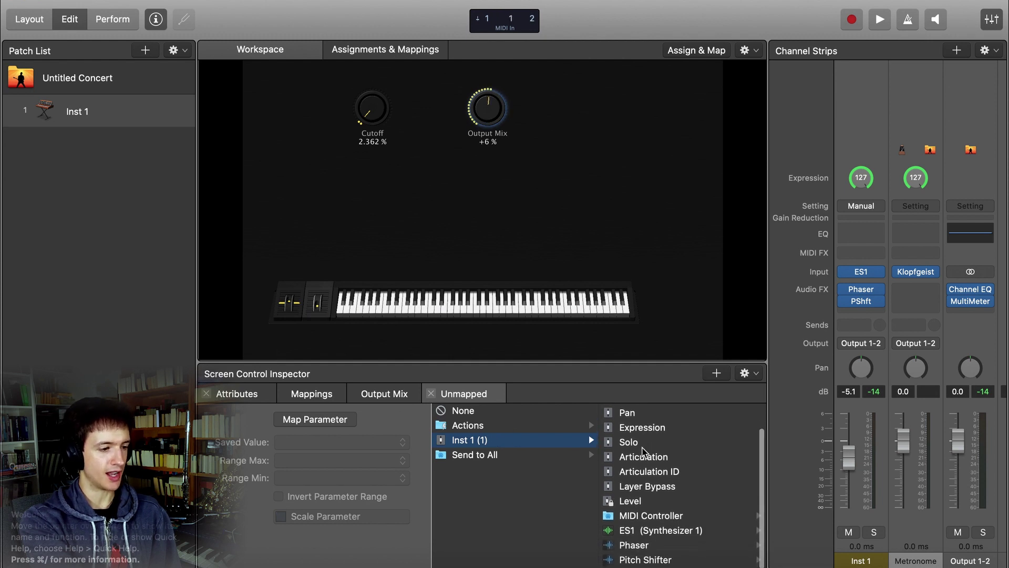
pyautogui.click(657, 562)
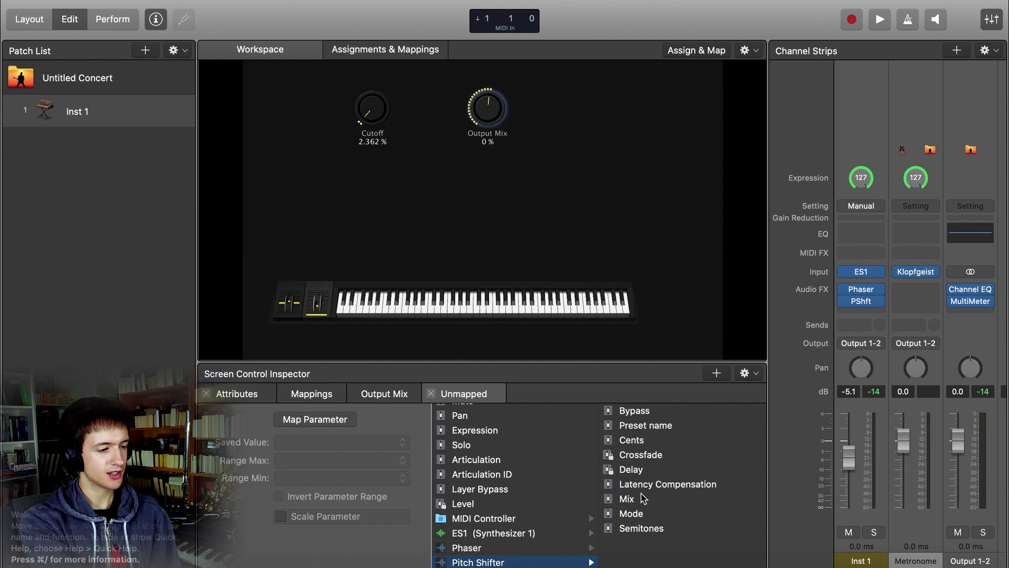
pyautogui.click(642, 498)
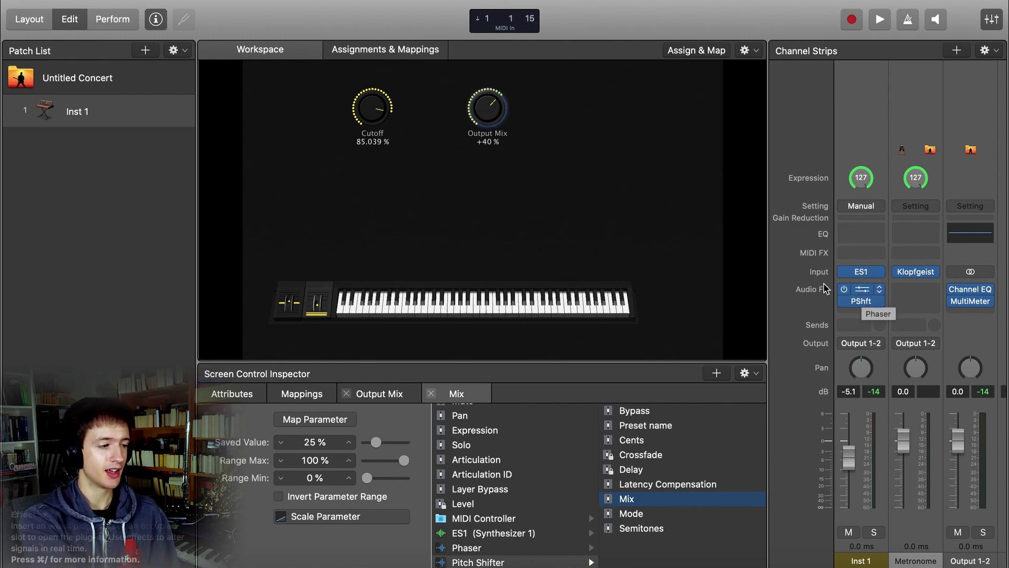
pyautogui.moveTo(404, 460); pyautogui.dragTo(387, 461)
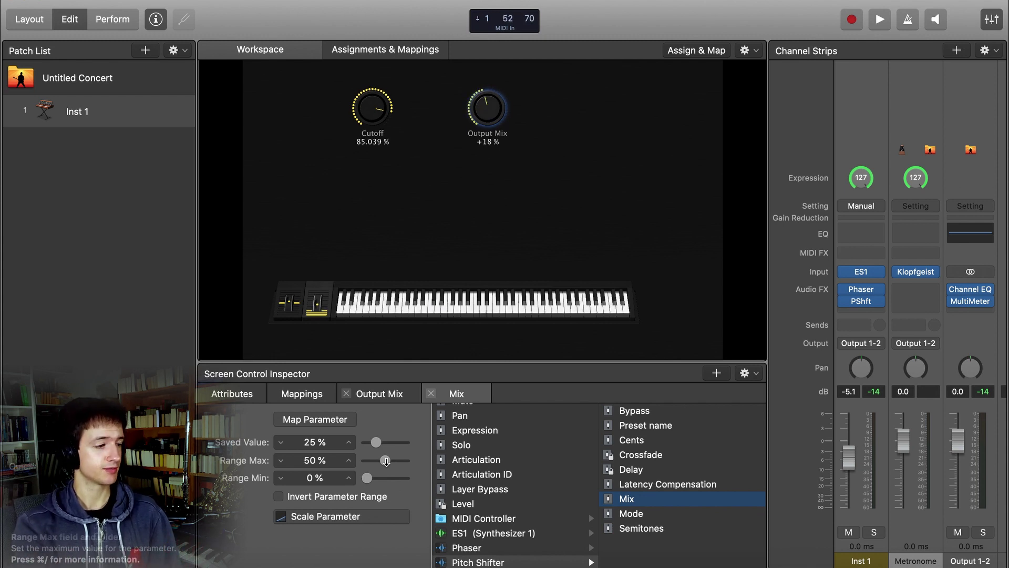
# Step: Copy the Phaser Output Mix scaling curve
pyautogui.click(463, 397)
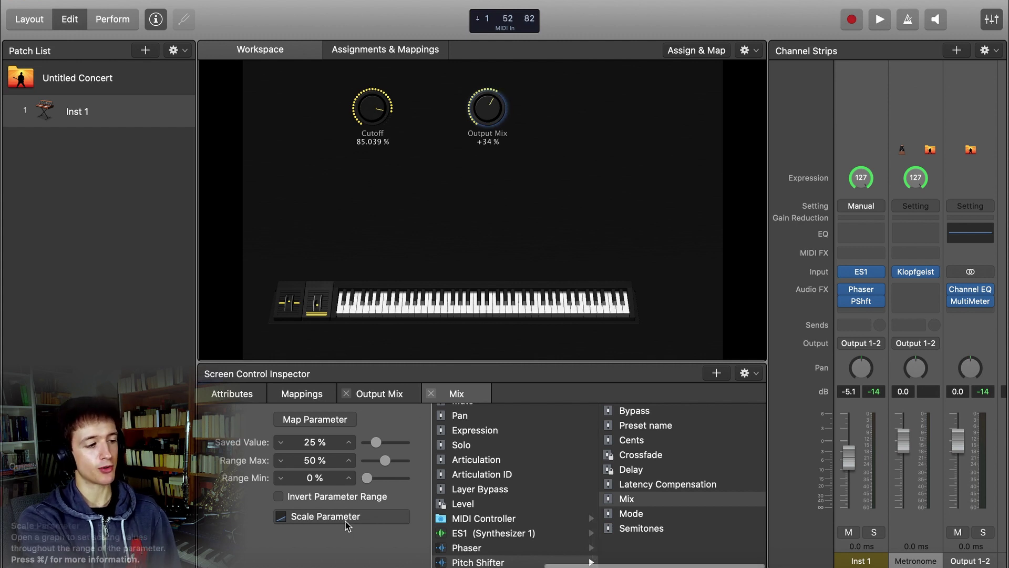
pyautogui.click(386, 394)
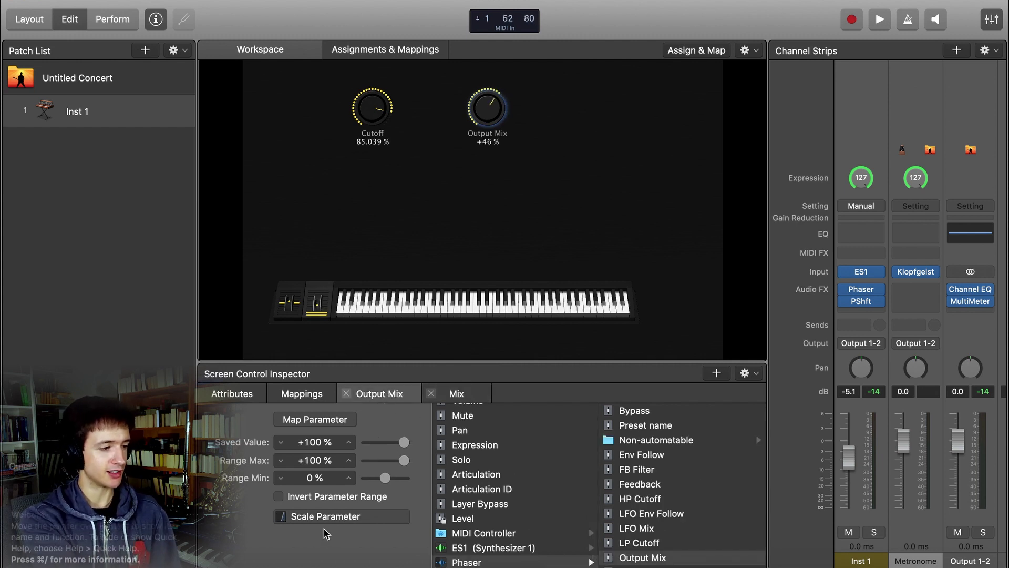
pyautogui.click(332, 516)
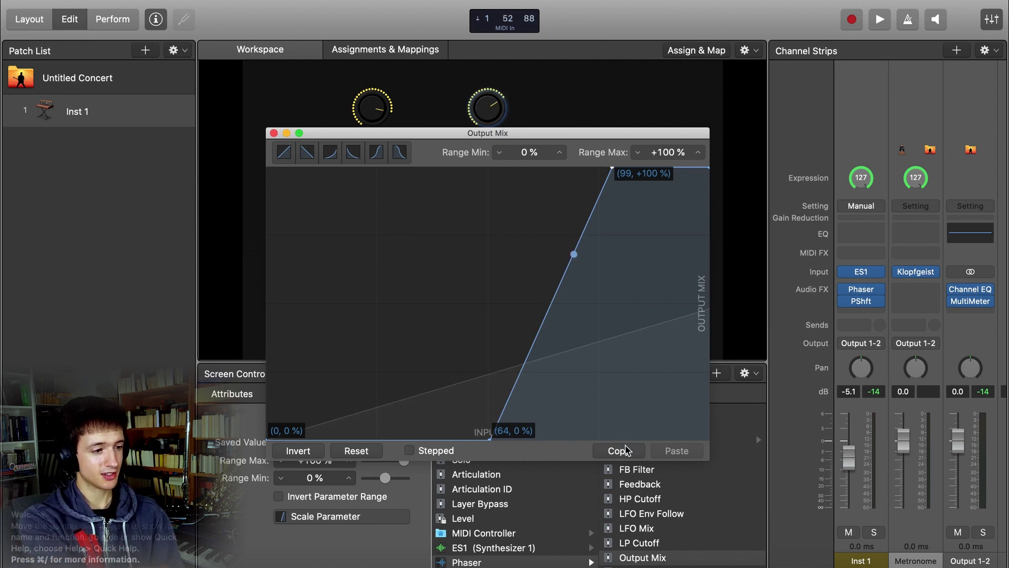
pyautogui.click(626, 450)
pyautogui.click(273, 134)
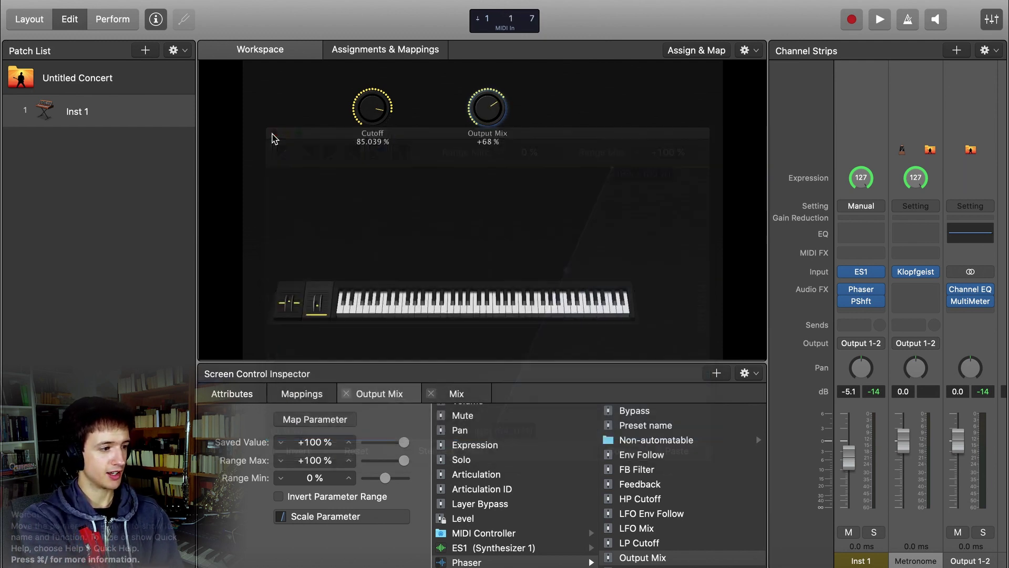
# Step: Paste the copied curve into the Pitch Shifter Mix mapping and invert it
pyautogui.click(454, 397)
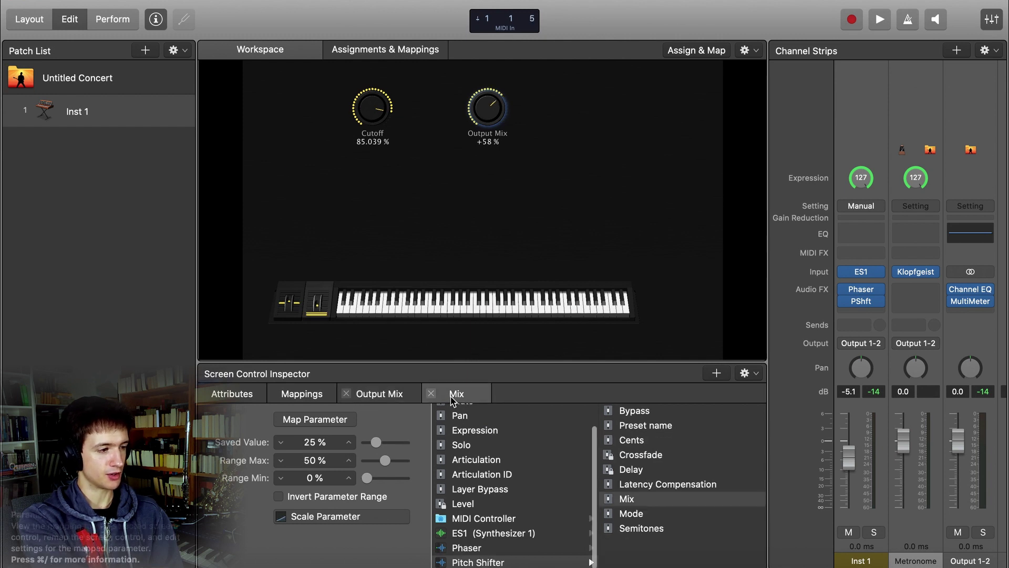
pyautogui.click(365, 518)
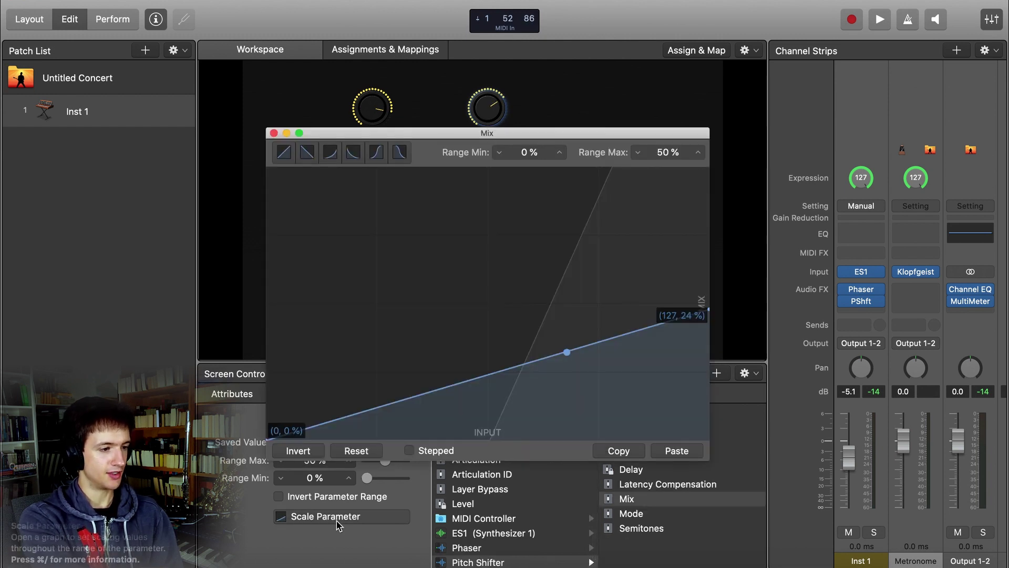
pyautogui.click(686, 451)
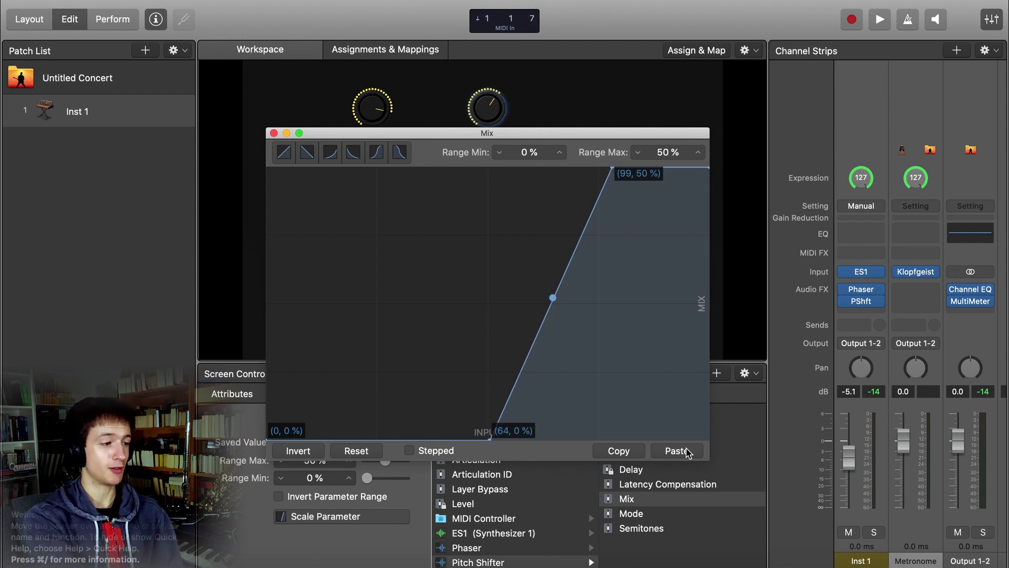
pyautogui.click(316, 450)
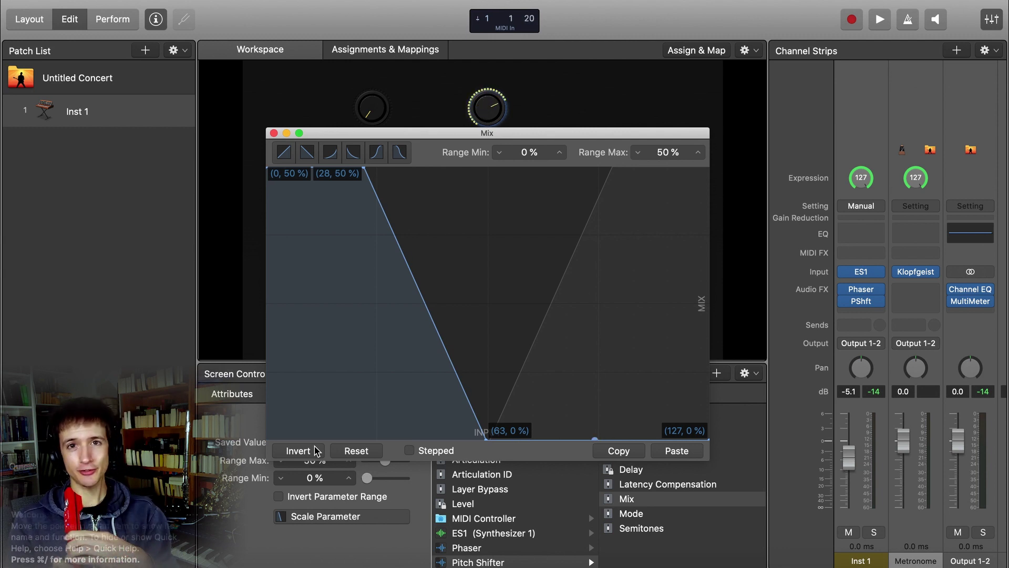
# Step: Close the Mix curve window and select Inst 1 to show its Patch Settings
pyautogui.click(273, 133)
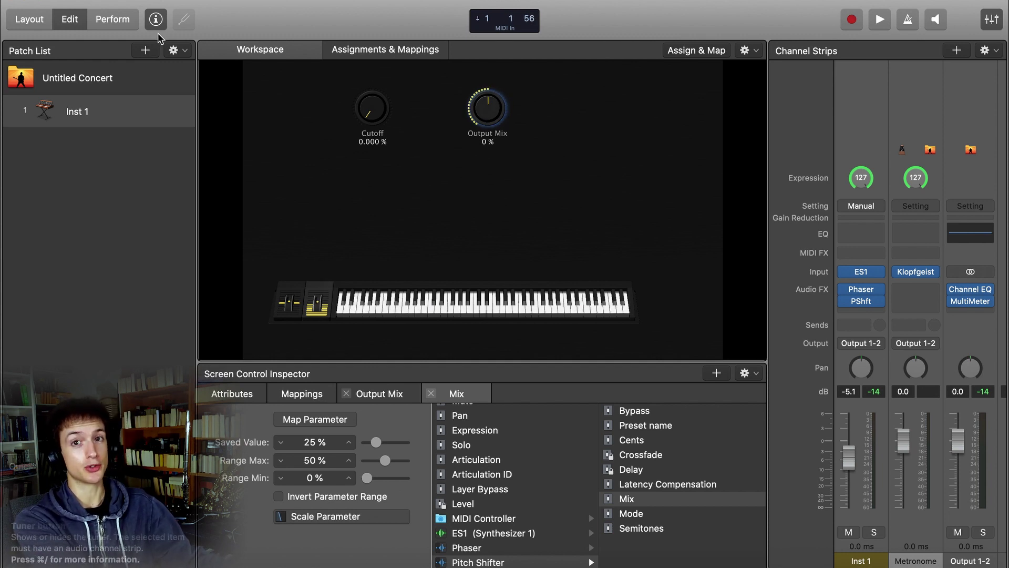
pyautogui.click(165, 161)
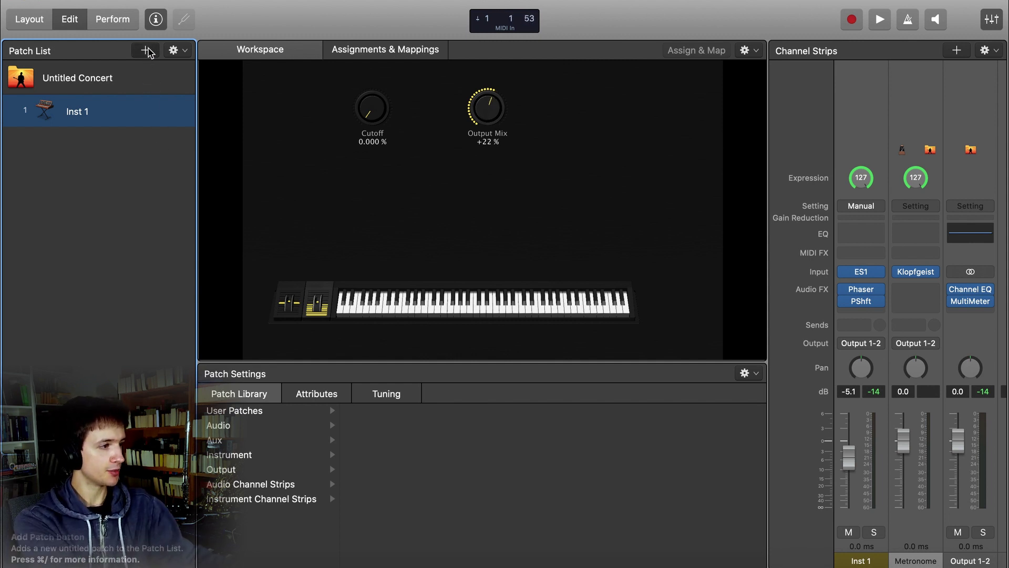
# Step: Add a new patch with a Software Instrument channel strip running BLEASS Monolit in stereo
pyautogui.click(145, 50)
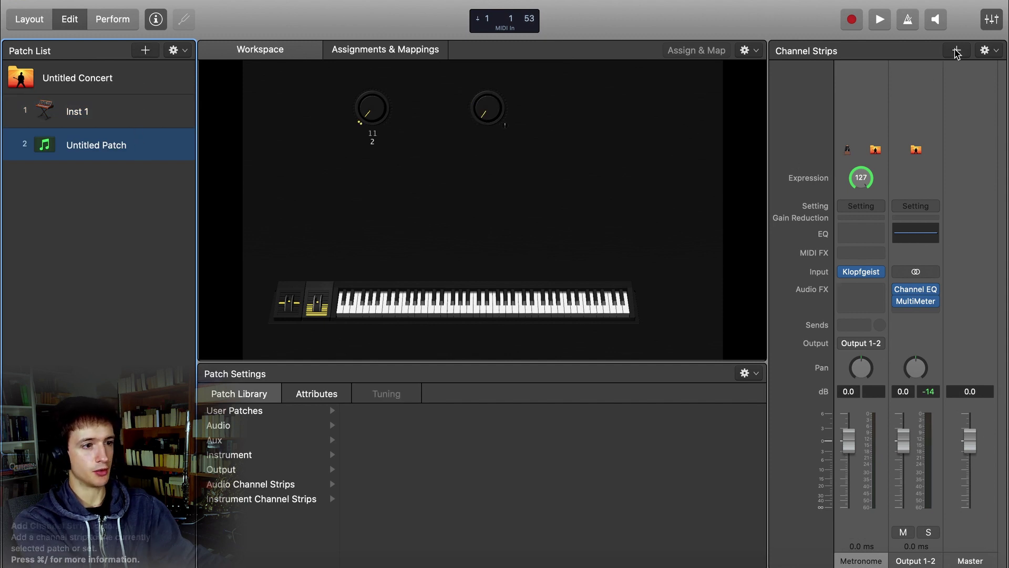
pyautogui.click(957, 51)
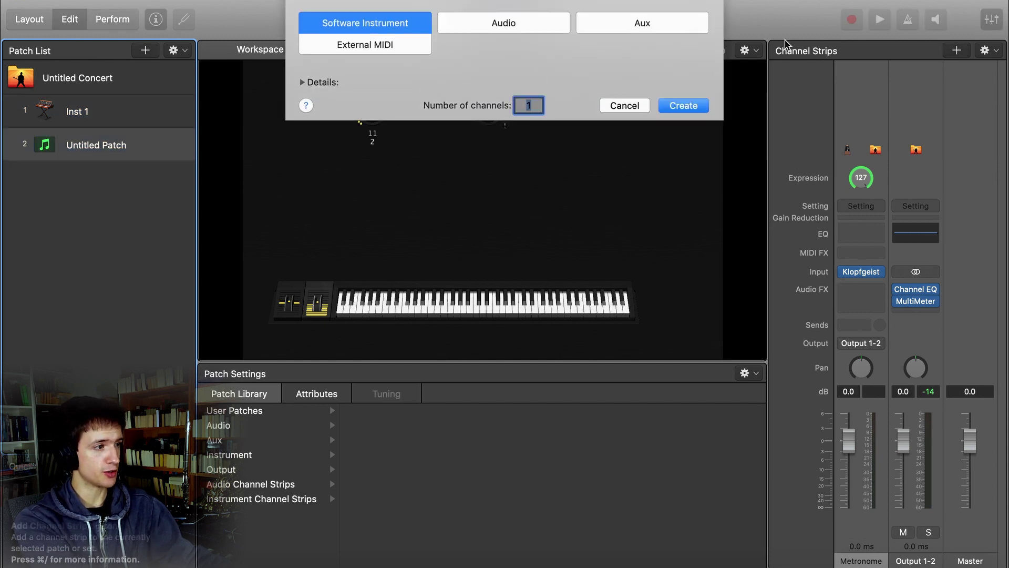
pyautogui.click(683, 106)
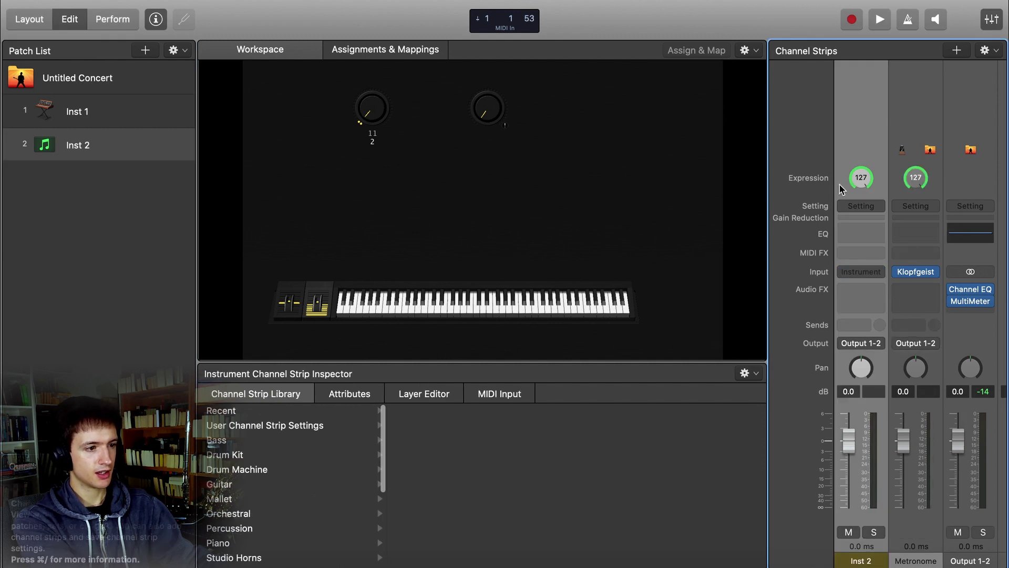
pyautogui.click(865, 273)
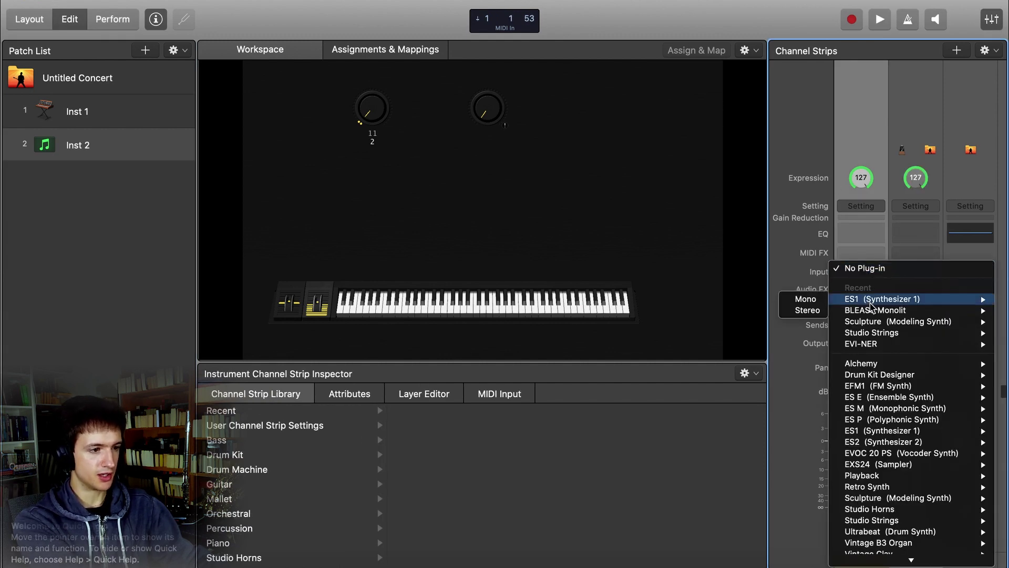
pyautogui.moveTo(868, 310)
pyautogui.click(803, 314)
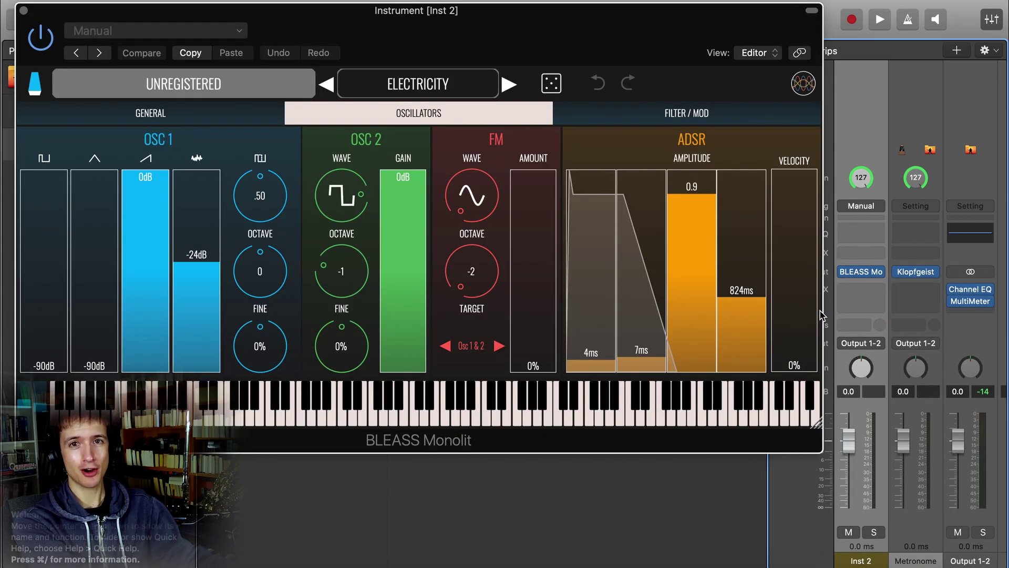
# Step: Load Monolit's ALL SYSTEMS GO user preset and close the plug-in window
pyautogui.click(474, 84)
pyautogui.click(453, 146)
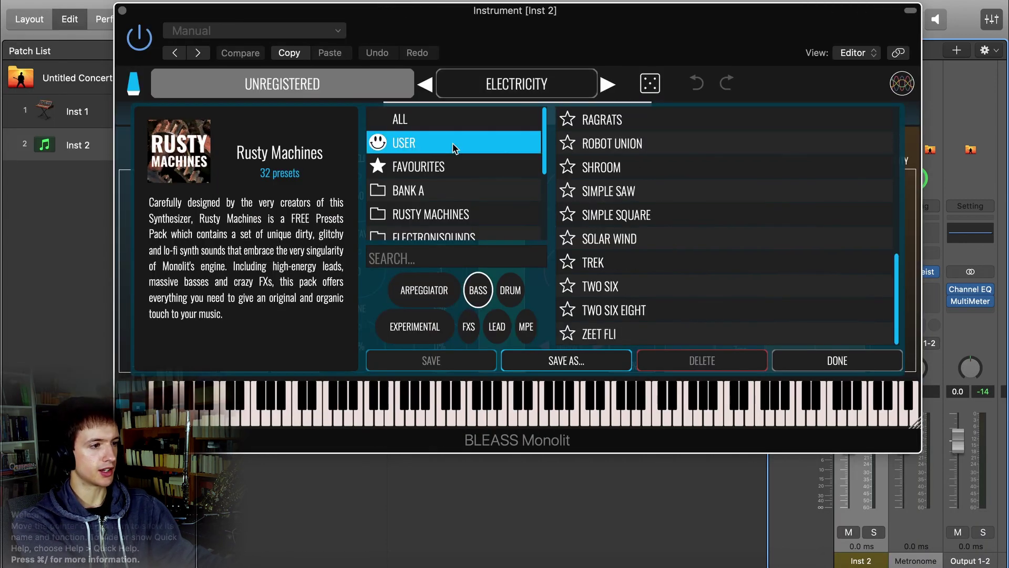
pyautogui.scroll(10, 630, 147)
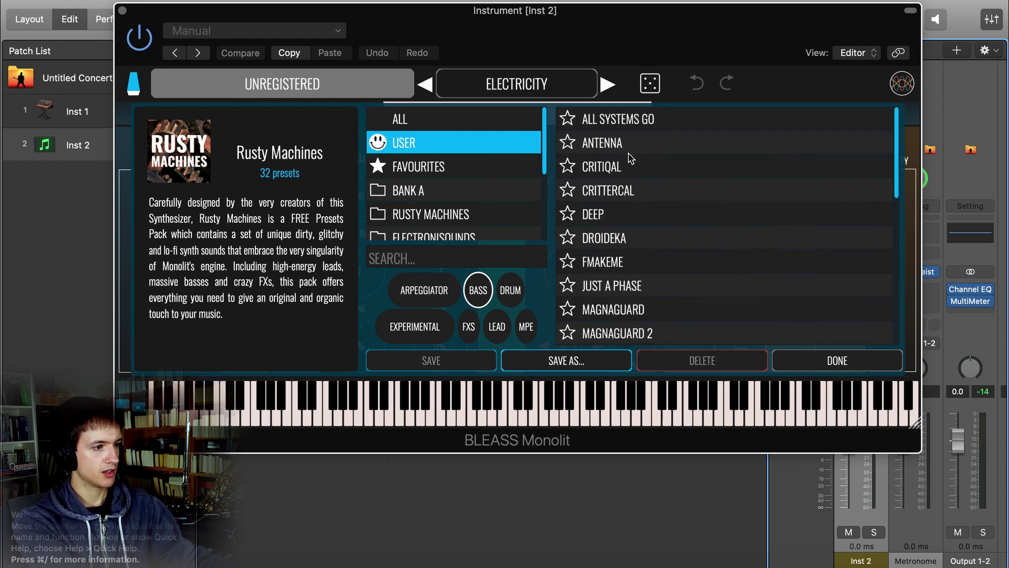
pyautogui.click(631, 145)
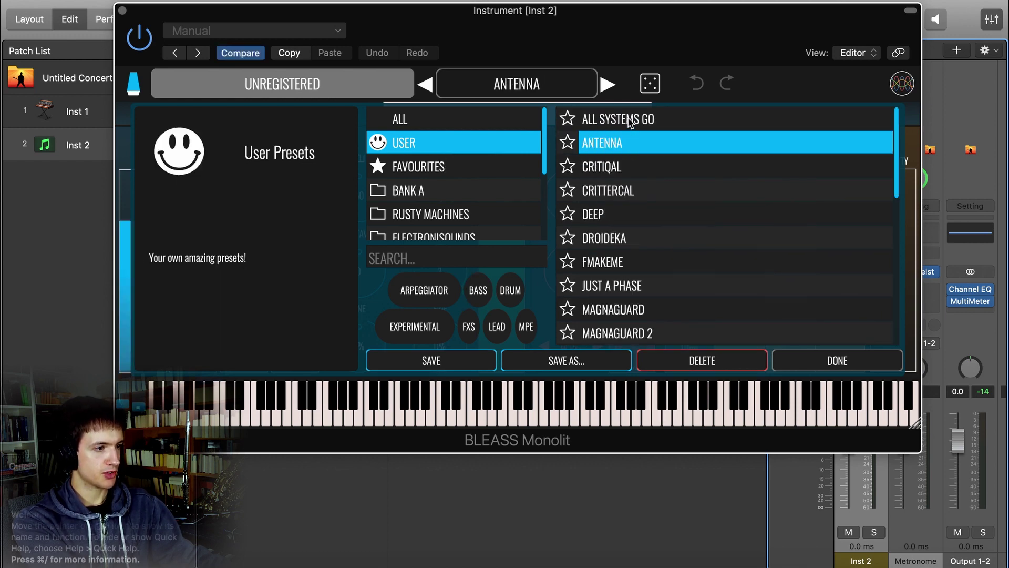
pyautogui.click(631, 121)
pyautogui.click(630, 120)
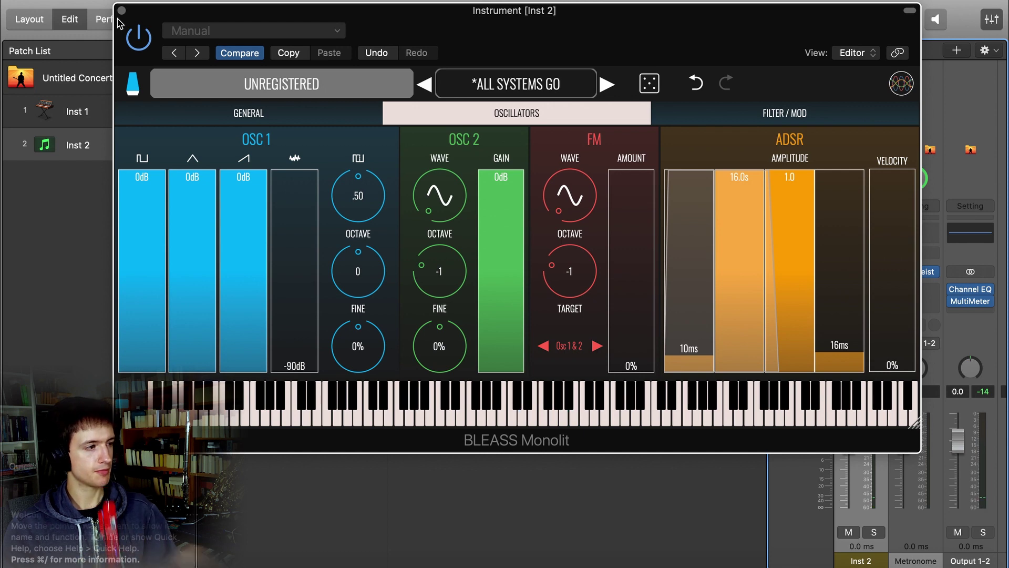
pyautogui.click(122, 10)
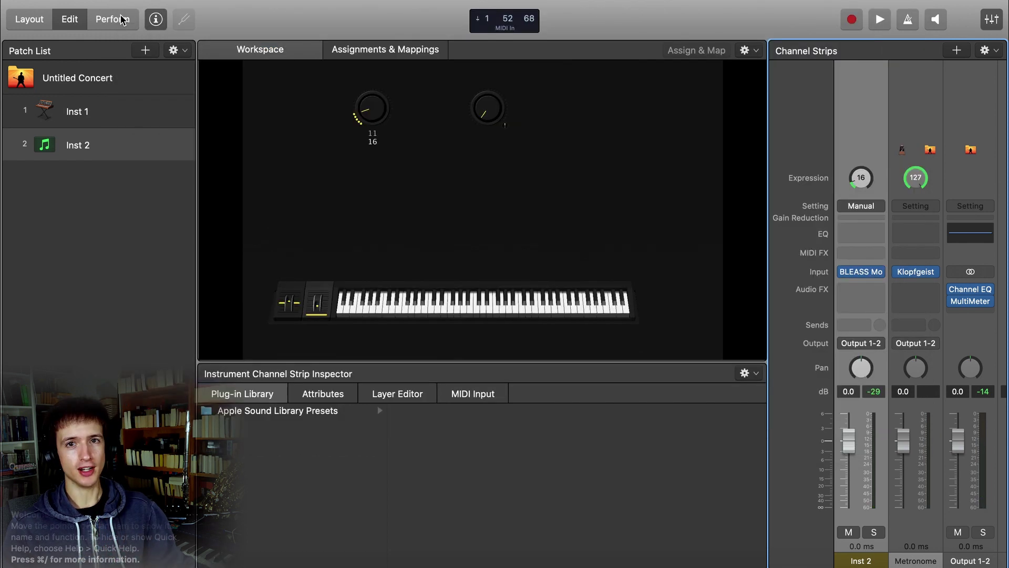
# Step: Map the left knob to Inst 2's BLEASS Monolit FilterCutoff, ranging 20Hz to 20000Hz
pyautogui.click(375, 117)
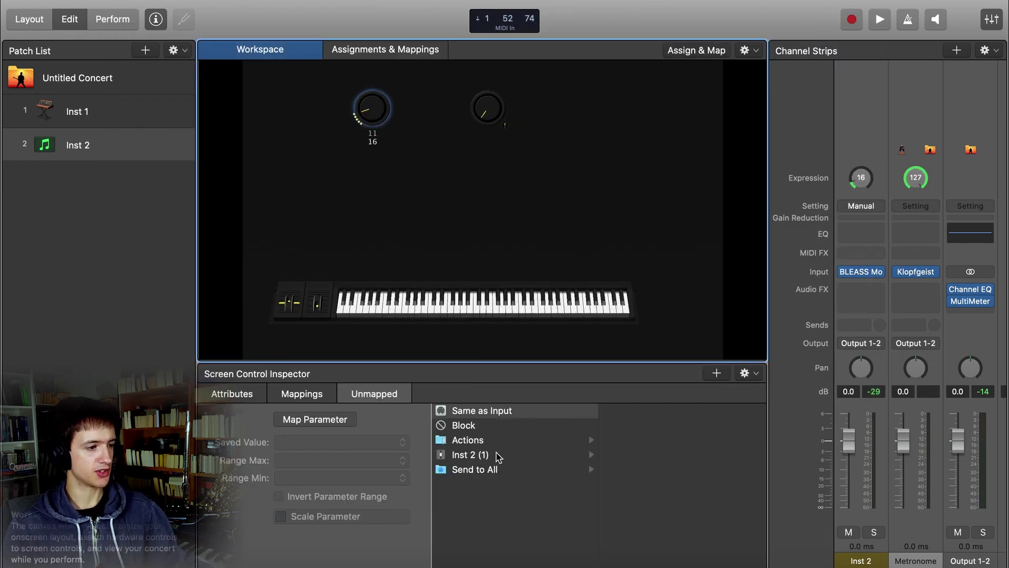
pyautogui.click(507, 462)
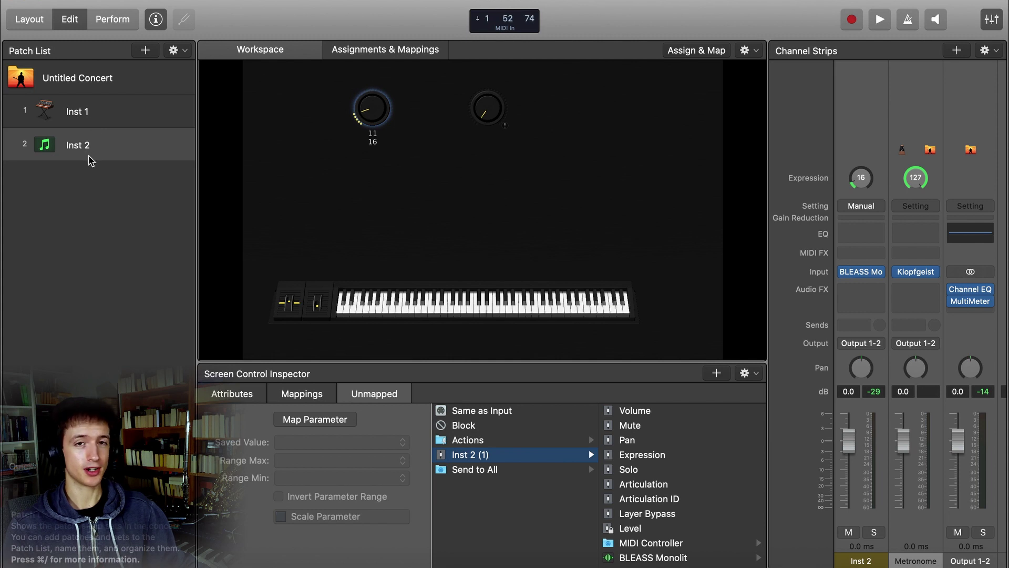
pyautogui.click(656, 559)
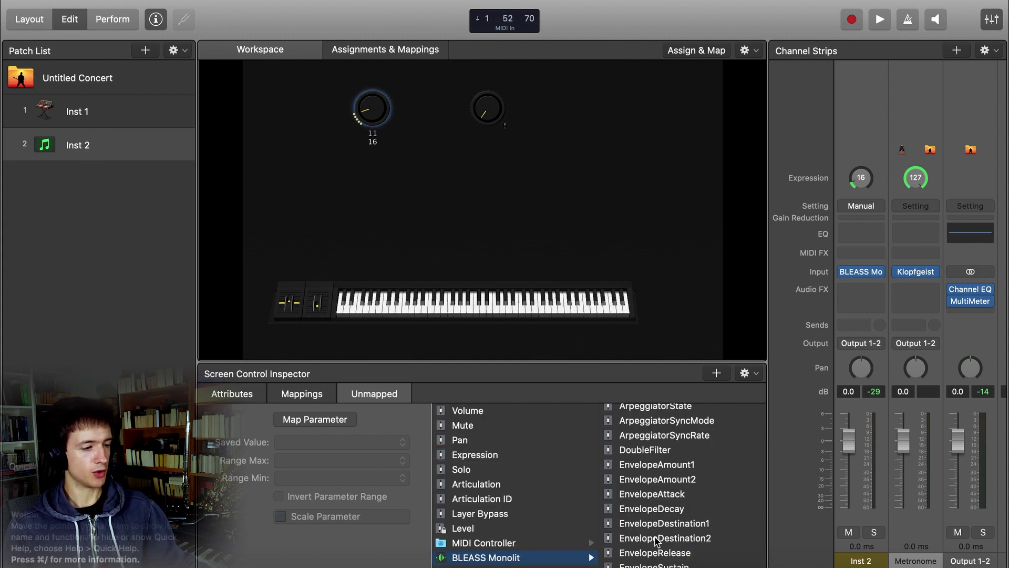
pyautogui.scroll(5, 657, 541)
pyautogui.scroll(-8, 652, 505)
pyautogui.click(652, 491)
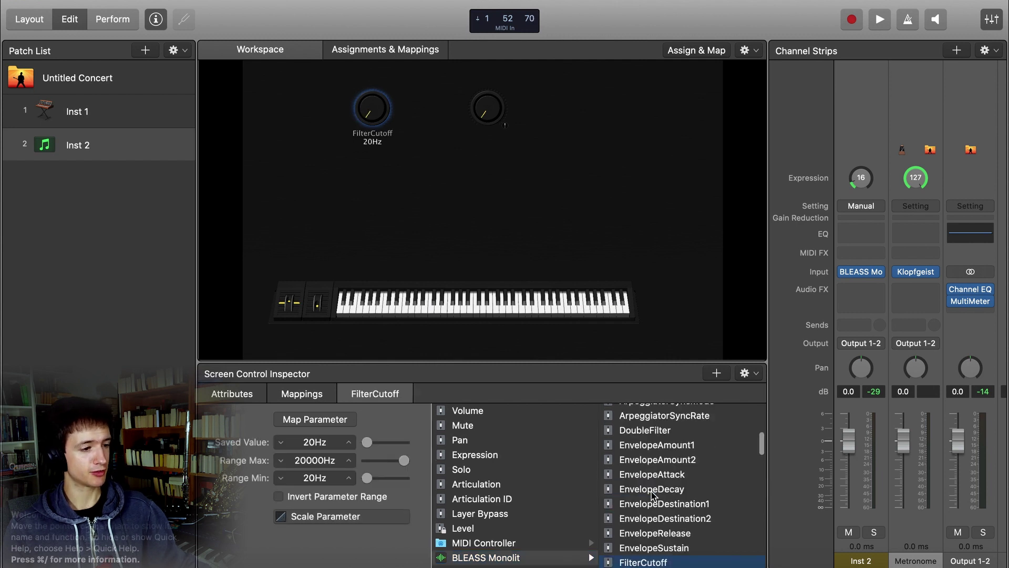